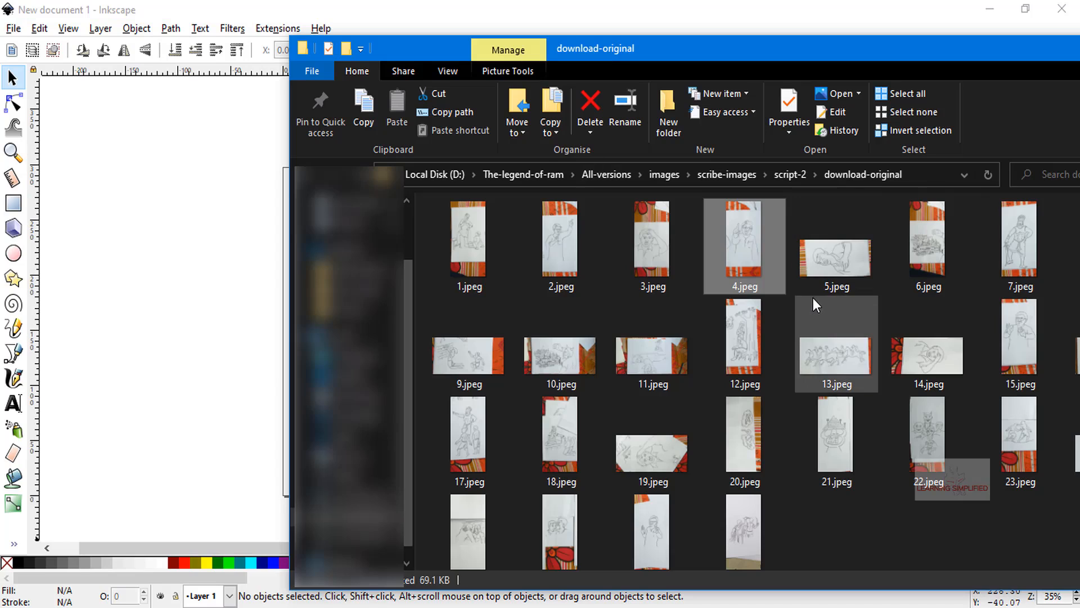
- Preview the sketch photo 4.jpeg, close it, and import the file into the Inkscape document as an embedded image
{"action": "double_click", "coordinate": [744, 239]}
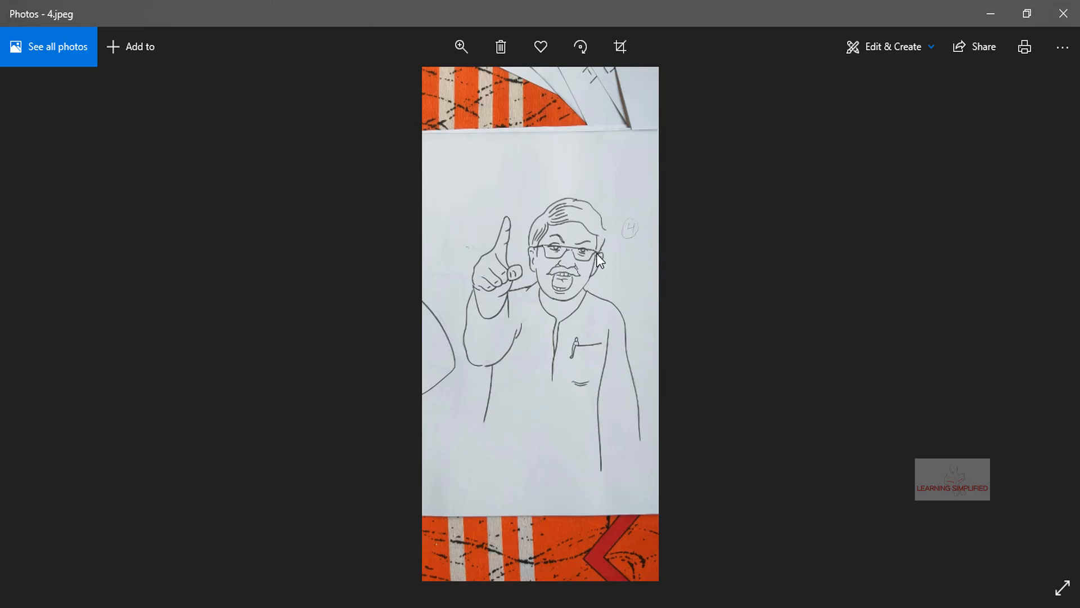
{"action": "left_click", "coordinate": [1063, 14]}
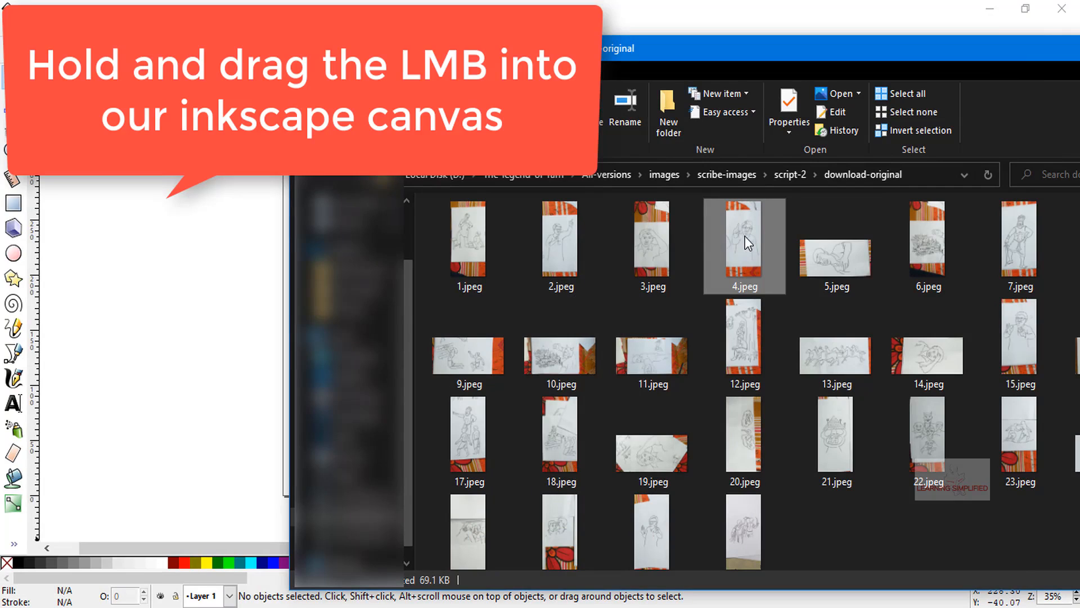
{"action": "left_click_drag", "start_coordinate": [744, 235], "coordinate": [174, 298]}
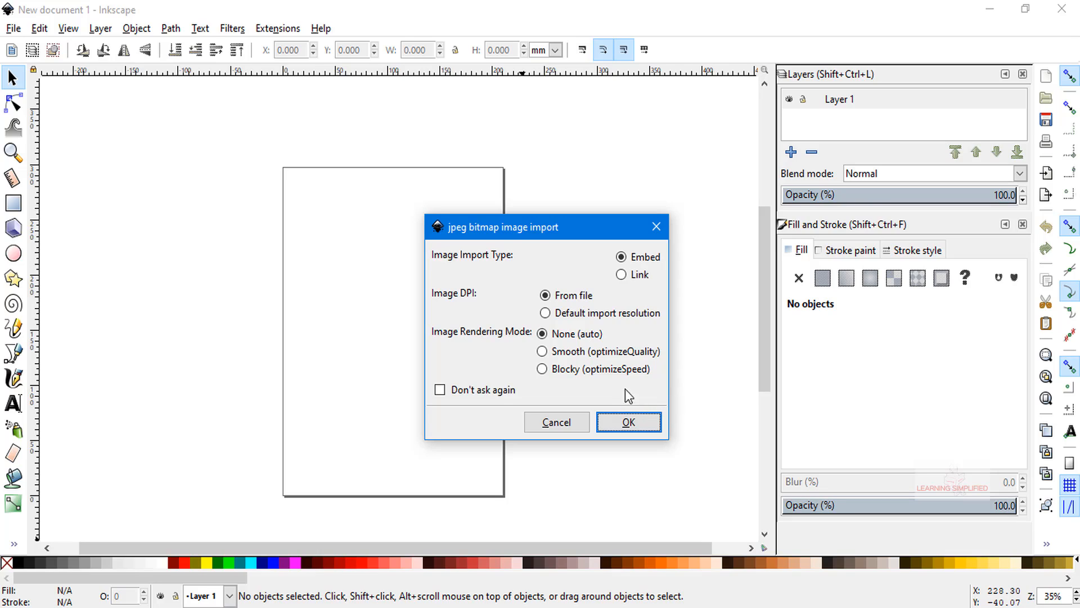
{"action": "left_click", "coordinate": [643, 427]}
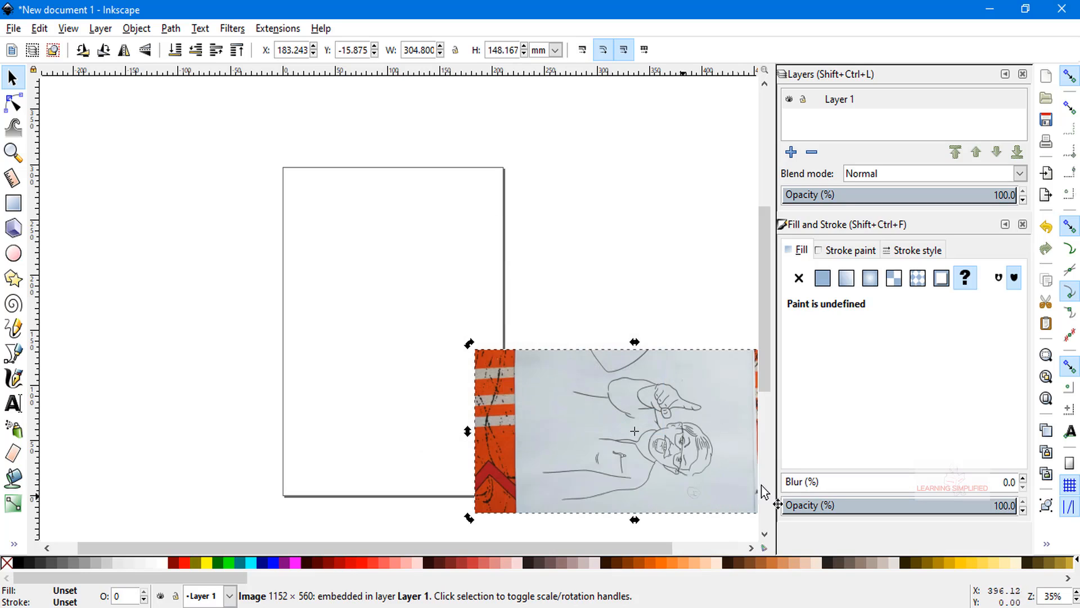
- Move the imported photo onto the page and rotate it about 90° counterclockwise so the figure stands upright
{"action": "left_click_drag", "start_coordinate": [663, 398], "coordinate": [455, 294]}
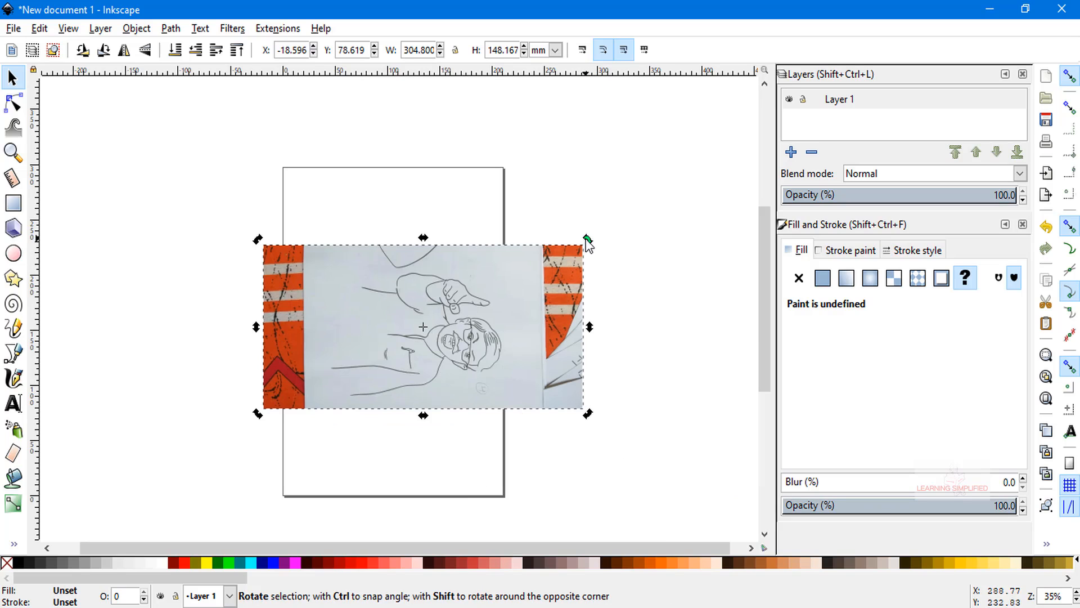
{"action": "left_click_drag", "start_coordinate": [588, 238], "coordinate": [381, 216]}
{"action": "left_click_drag", "start_coordinate": [438, 308], "coordinate": [404, 302]}
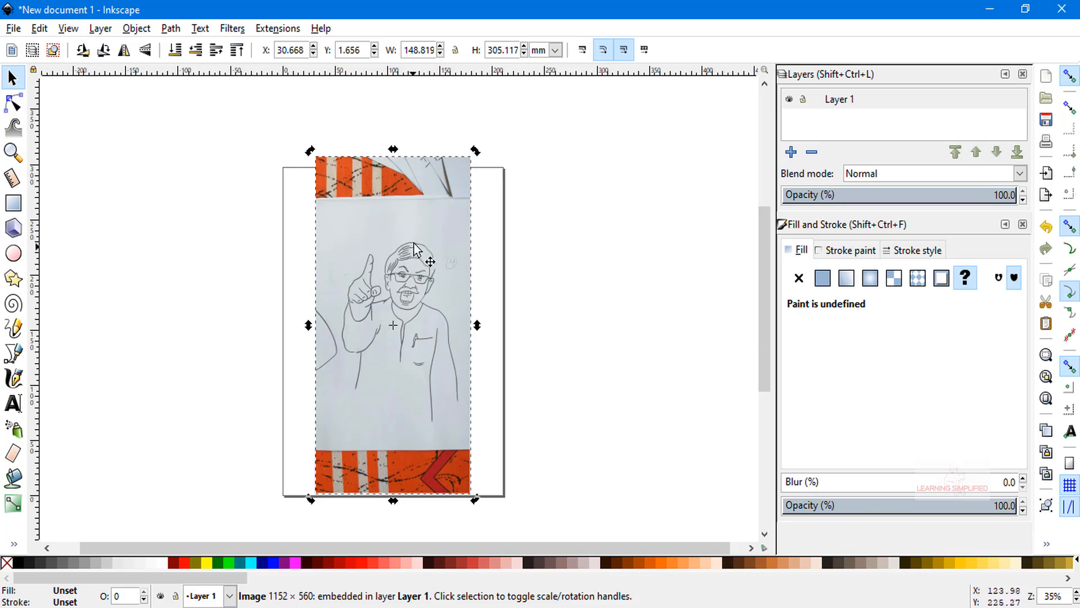
- Lock the width-to-height ratio and scale the photo down to about 140 × 286 mm, within the page edges
{"action": "left_click", "coordinate": [441, 436]}
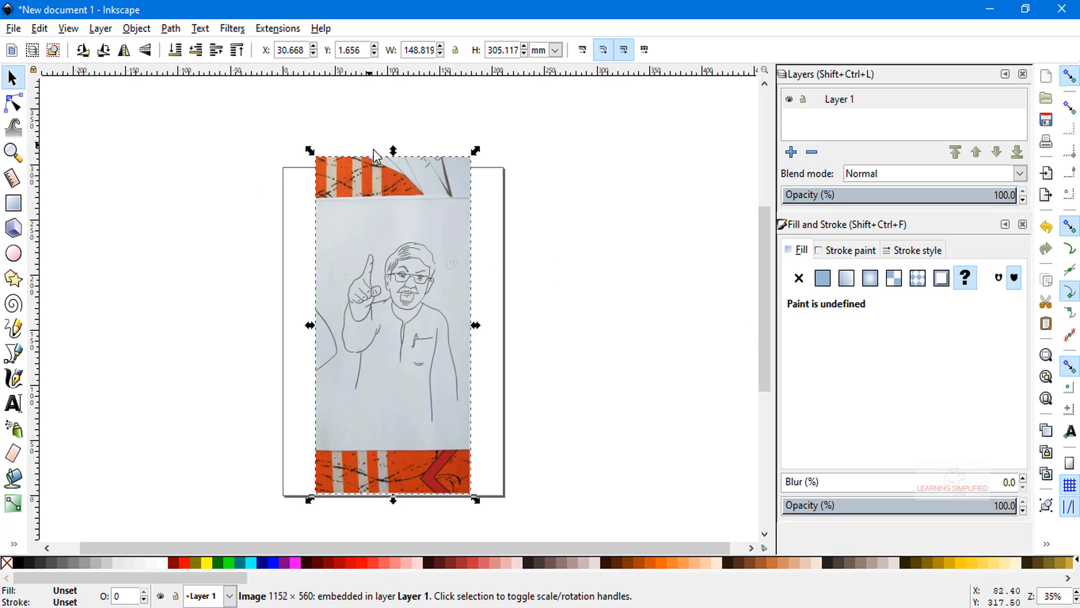
{"action": "left_click", "coordinate": [456, 53]}
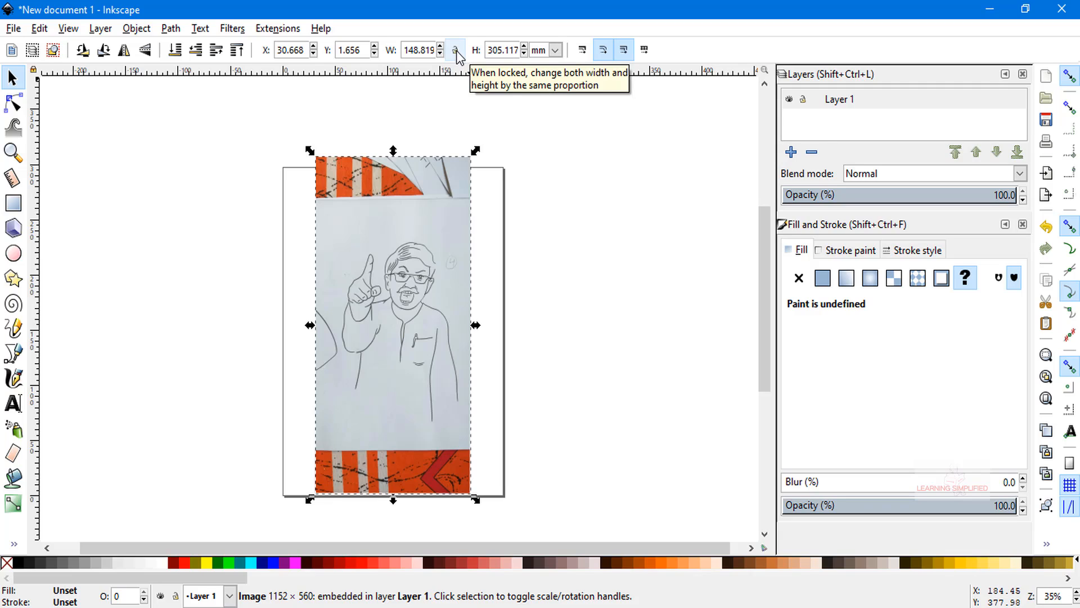
{"action": "left_click", "coordinate": [457, 52]}
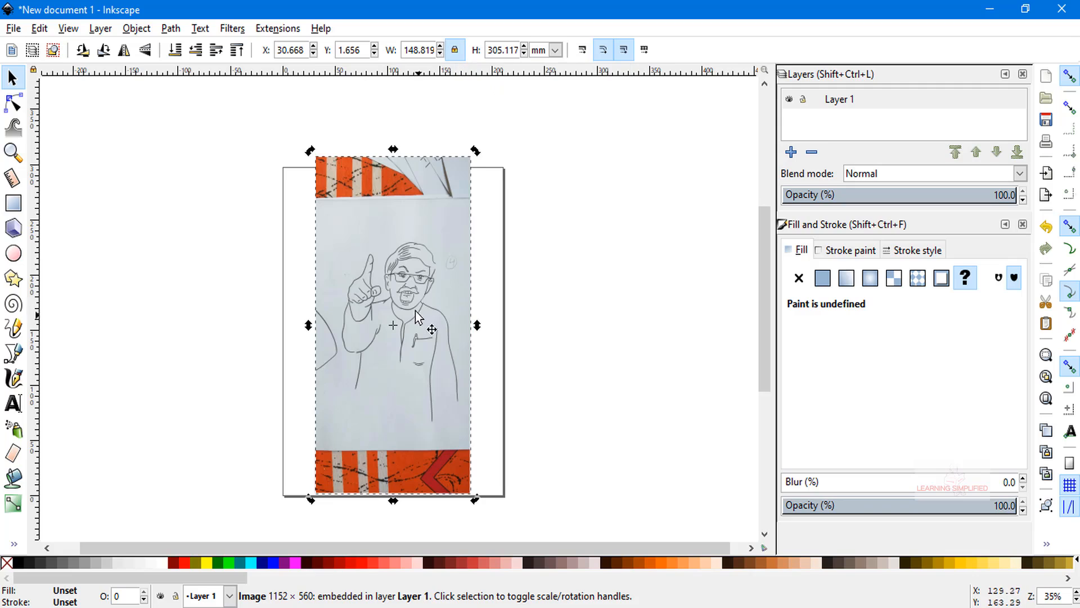
{"action": "left_click", "coordinate": [405, 297]}
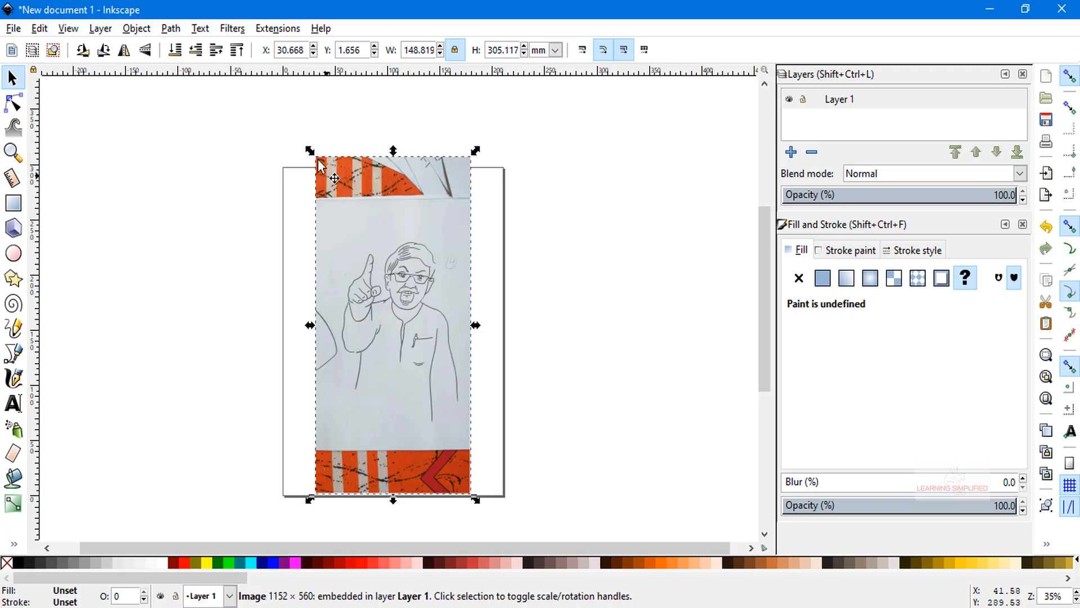
{"action": "left_click_drag", "start_coordinate": [309, 150], "coordinate": [302, 186]}
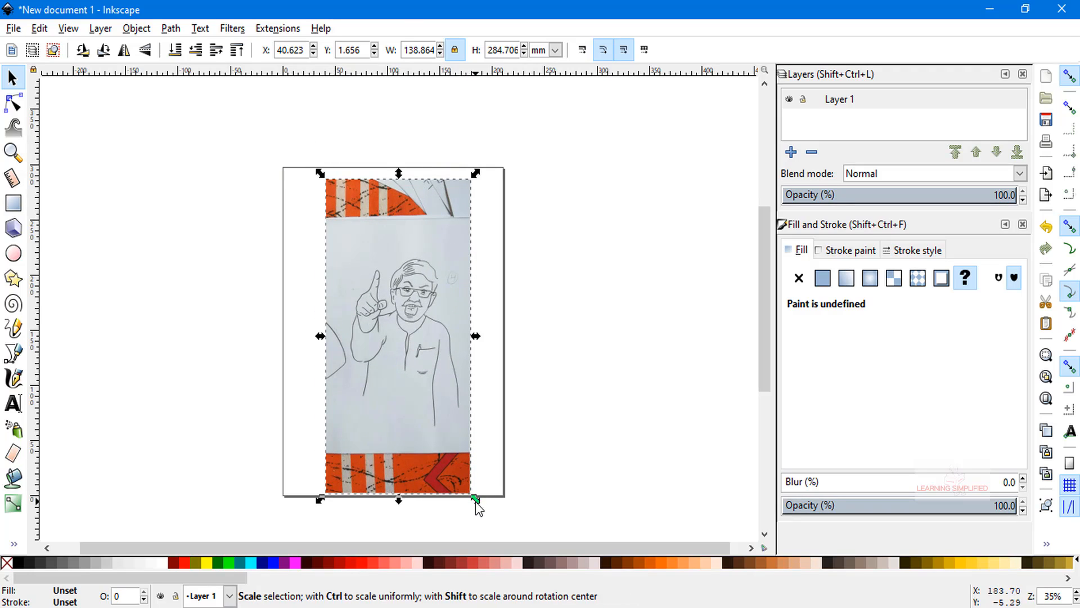
{"action": "mouse_move", "coordinate": [477, 500]}
{"action": "left_mouse_down"}
{"action": "mouse_move", "coordinate": [450, 461]}
{"action": "mouse_move", "coordinate": [481, 501]}
{"action": "left_mouse_up"}
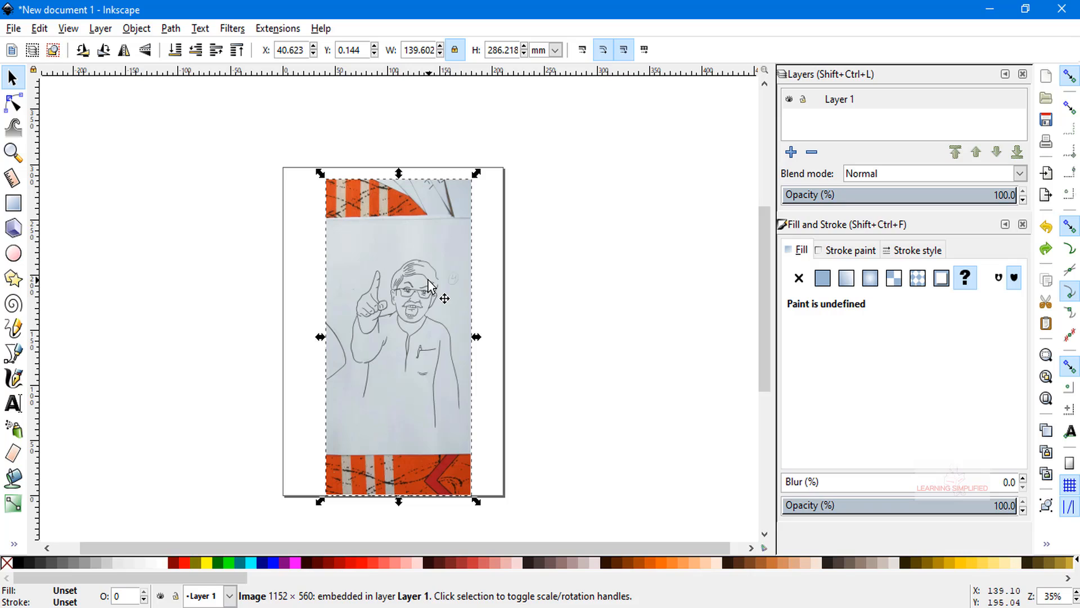
{"action": "left_click", "coordinate": [388, 245]}
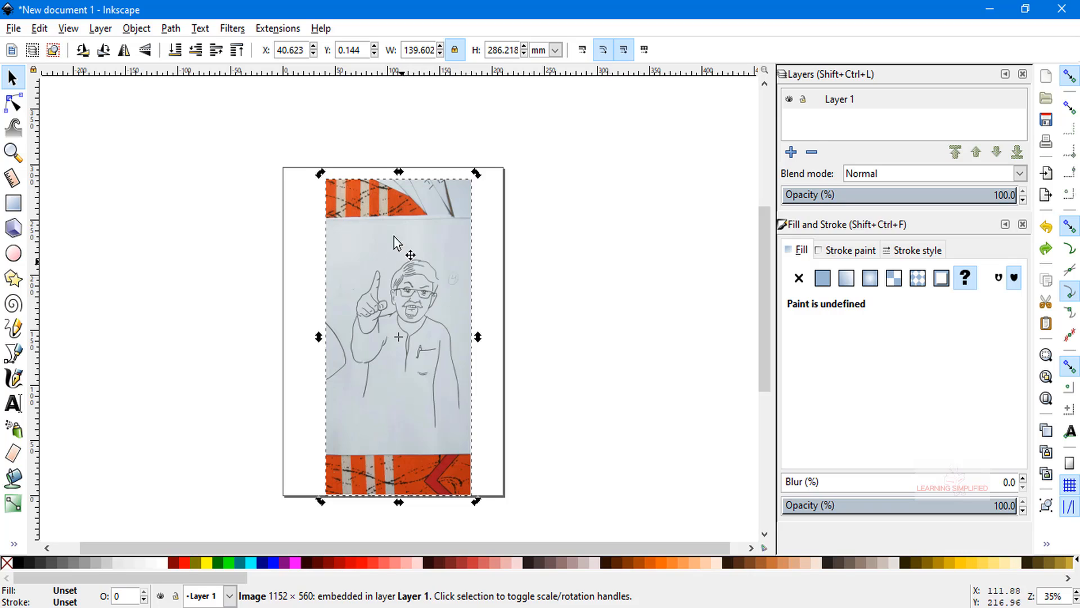
- Enlarge the photo proportionally to about 144 × 296 mm so it spans the full page height
{"action": "left_click", "coordinate": [455, 49]}
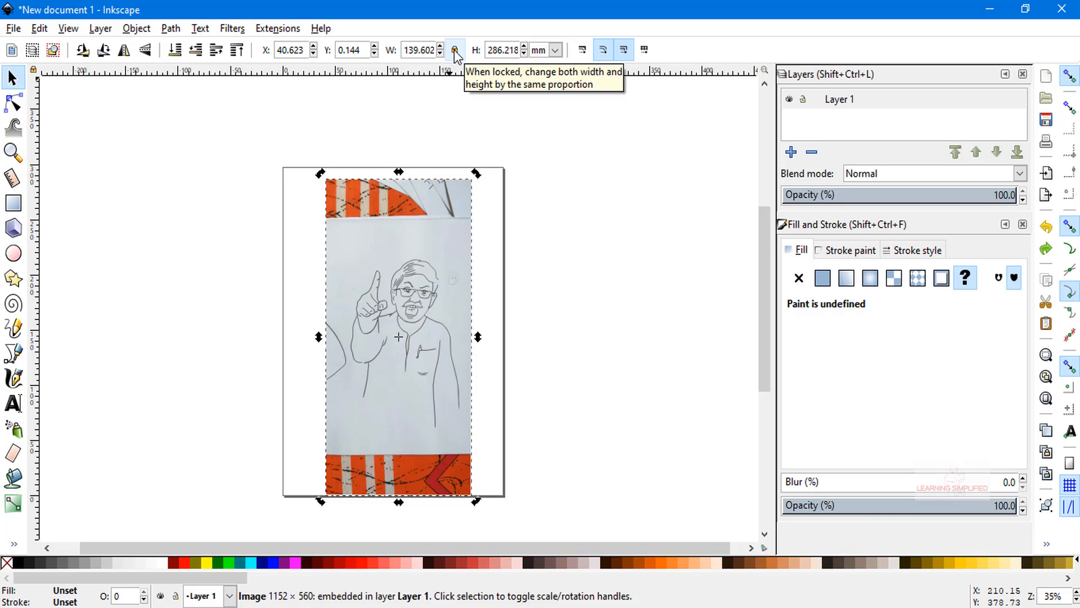
{"action": "left_click", "coordinate": [374, 252]}
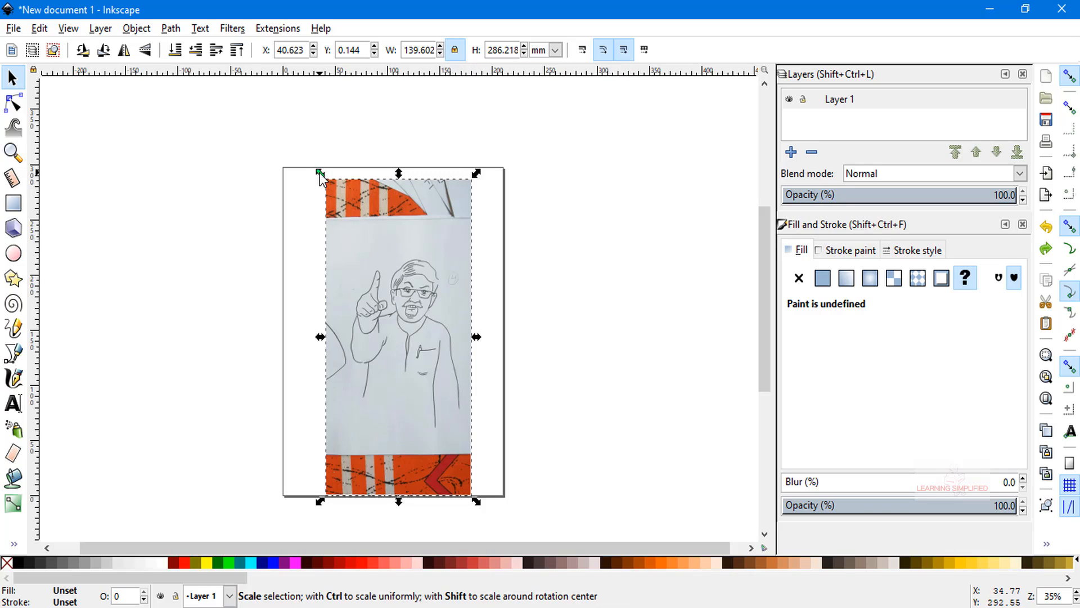
{"action": "left_click_drag", "start_coordinate": [320, 173], "coordinate": [287, 168]}
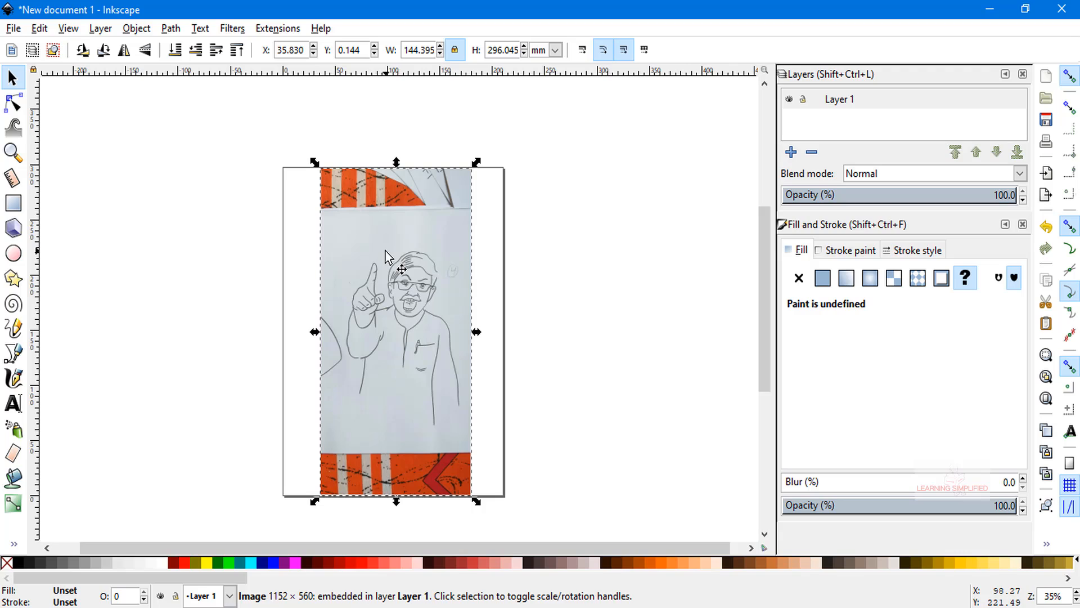
{"action": "left_click", "coordinate": [399, 292]}
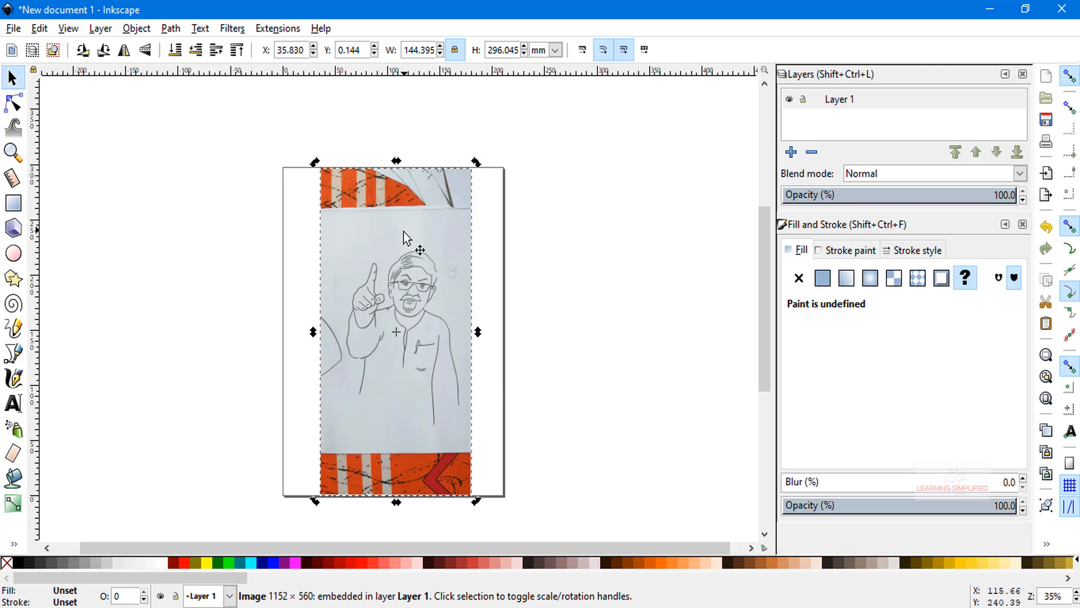
- Open Trace Bitmap for the photo, turn on the live preview, and try the edge detection mode
{"action": "left_click", "coordinate": [170, 29]}
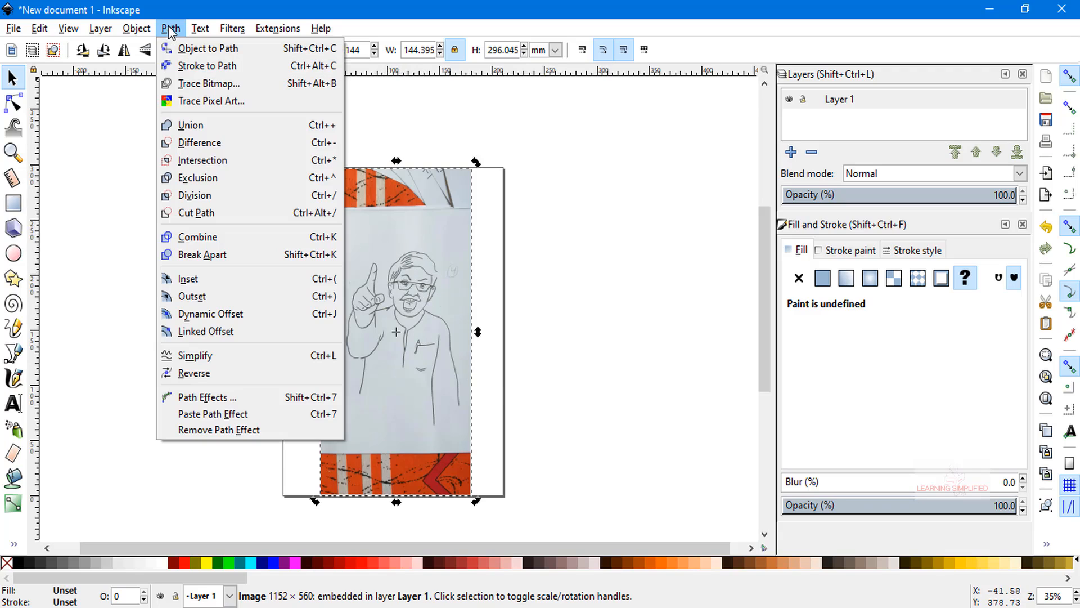
{"action": "left_click", "coordinate": [199, 85]}
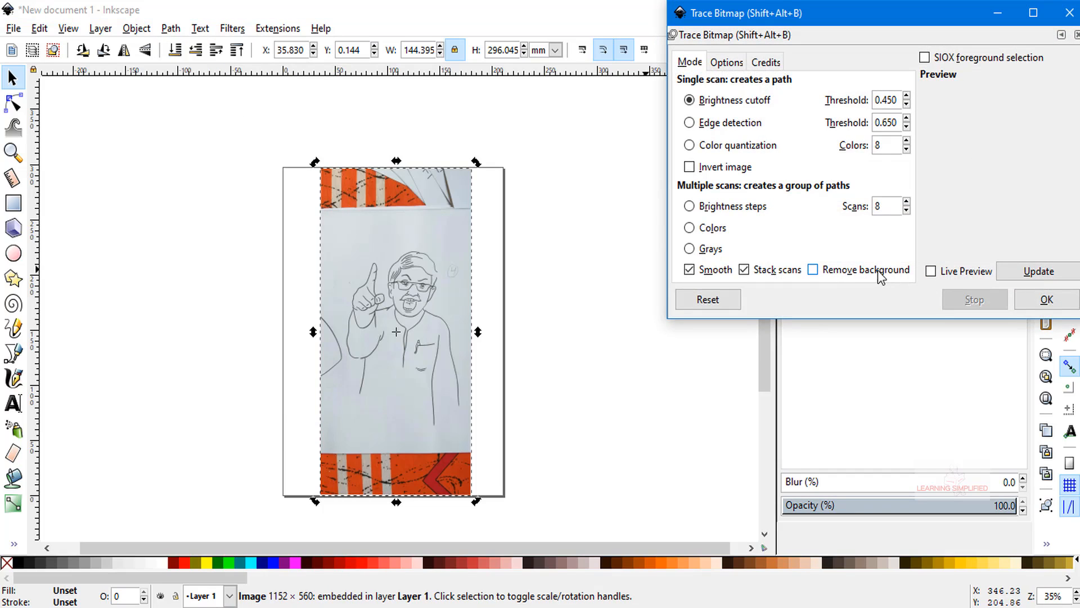
{"action": "mouse_move", "coordinate": [915, 19]}
{"action": "left_mouse_down"}
{"action": "mouse_move", "coordinate": [767, 61]}
{"action": "mouse_move", "coordinate": [781, 85]}
{"action": "left_mouse_up"}
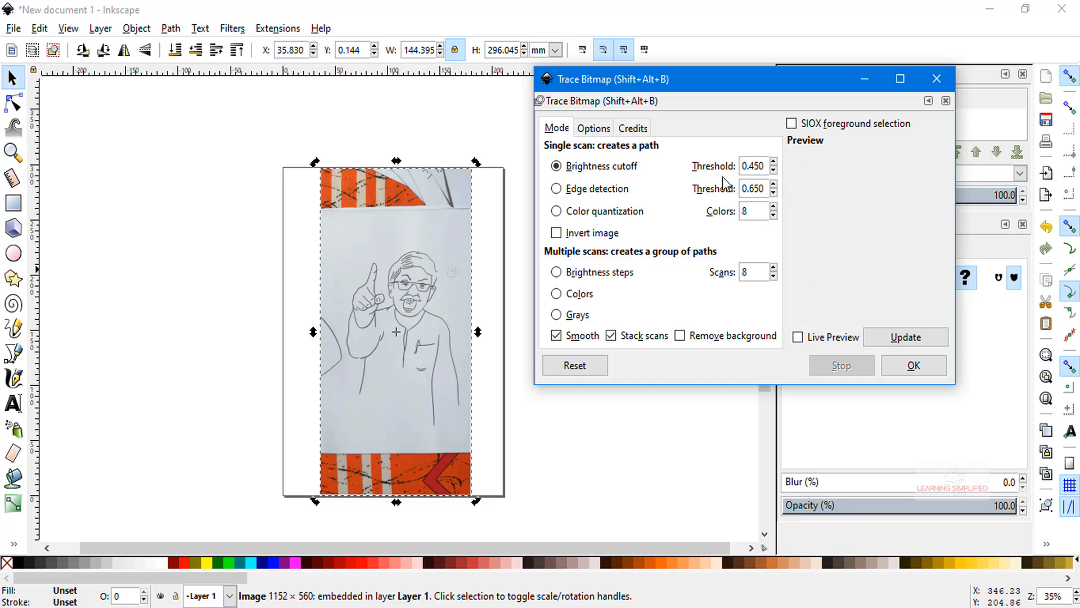
{"action": "left_click", "coordinate": [599, 167]}
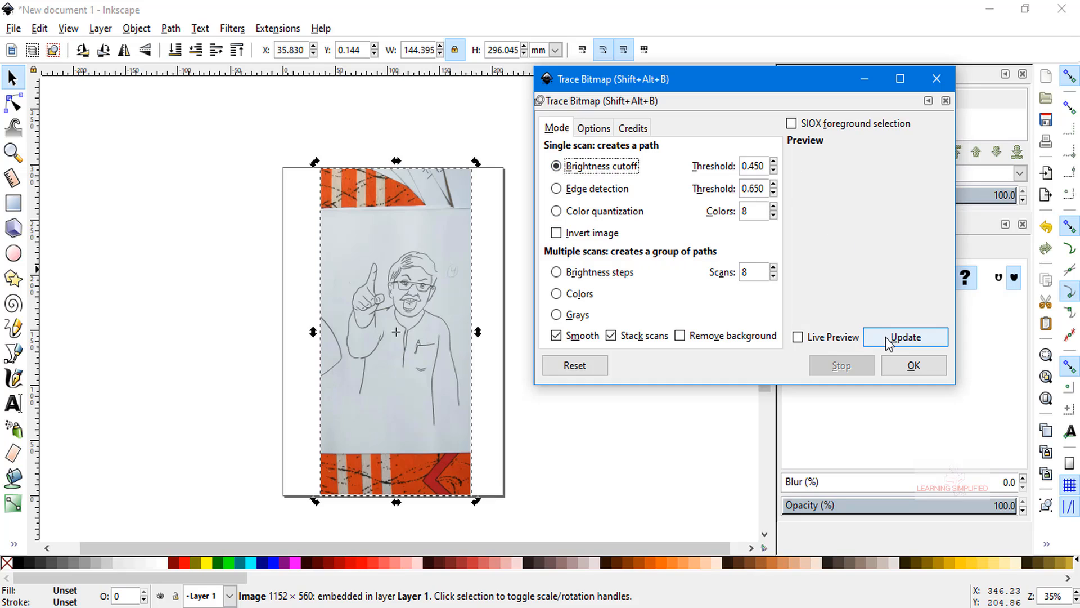
{"action": "left_click", "coordinate": [799, 338]}
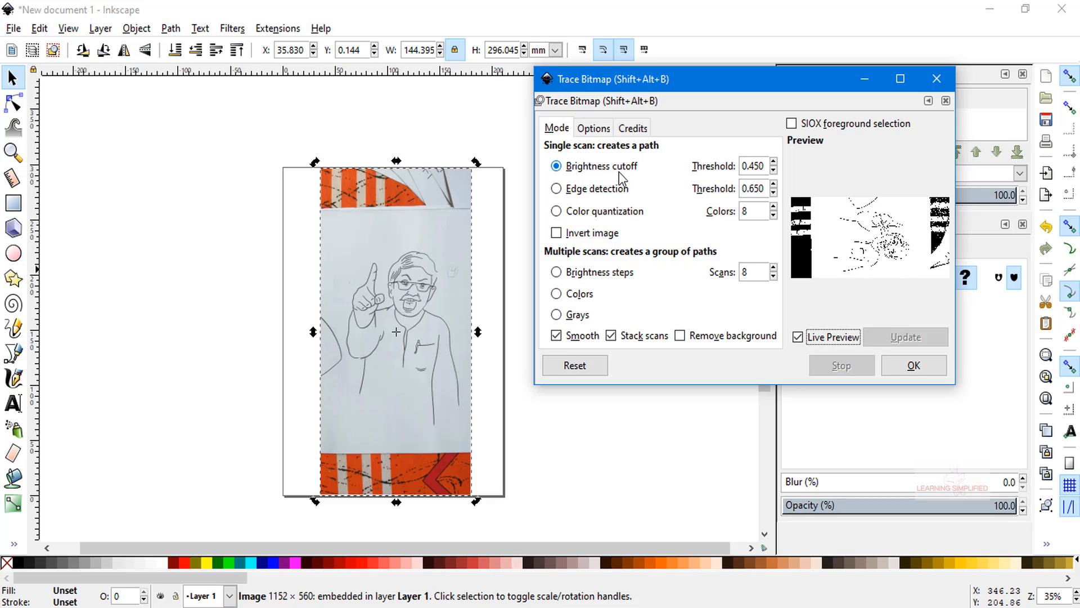
{"action": "left_click", "coordinate": [557, 189]}
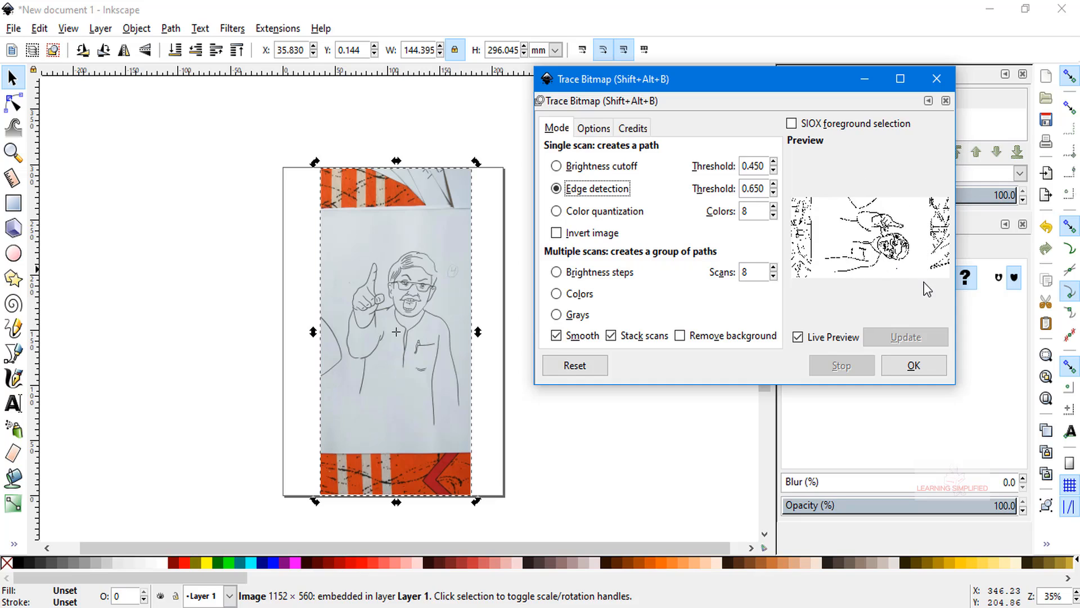
- Trace the photo using brightness cutoff with a threshold of 0.650, and close the tracing dialog
{"action": "left_click", "coordinate": [584, 169]}
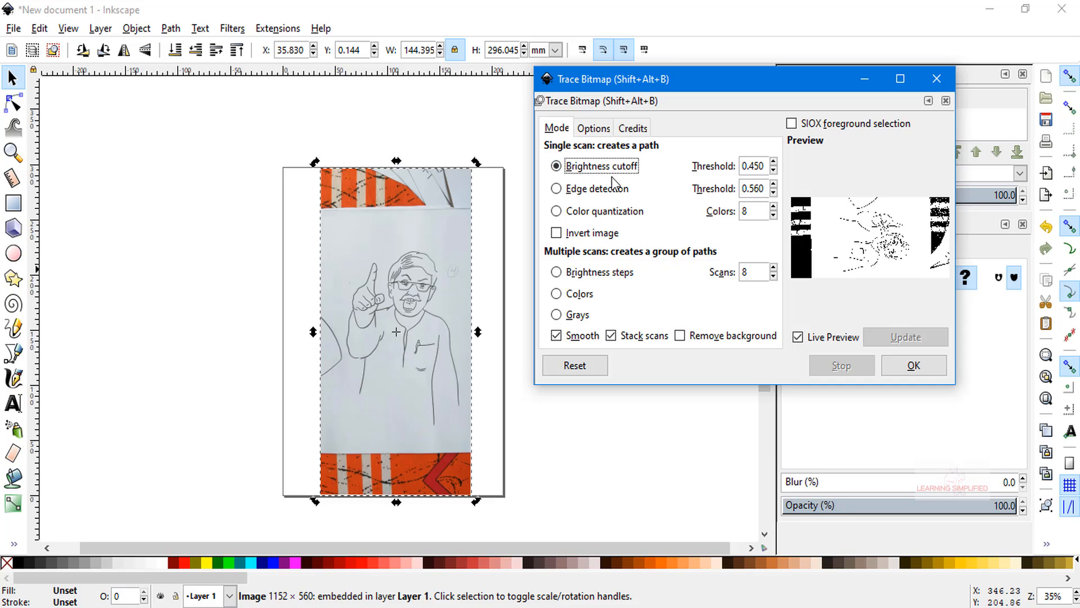
{"action": "left_click", "coordinate": [774, 163]}
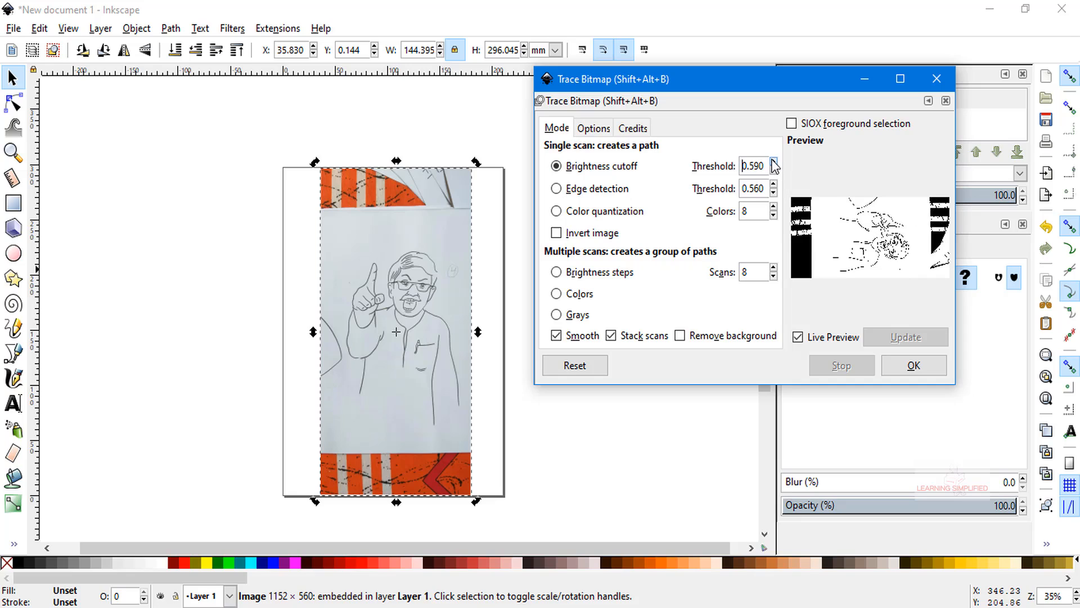
{"action": "key", "text": "Up"}
{"action": "key", "text": "Up"}
{"action": "key", "text": "Up"}
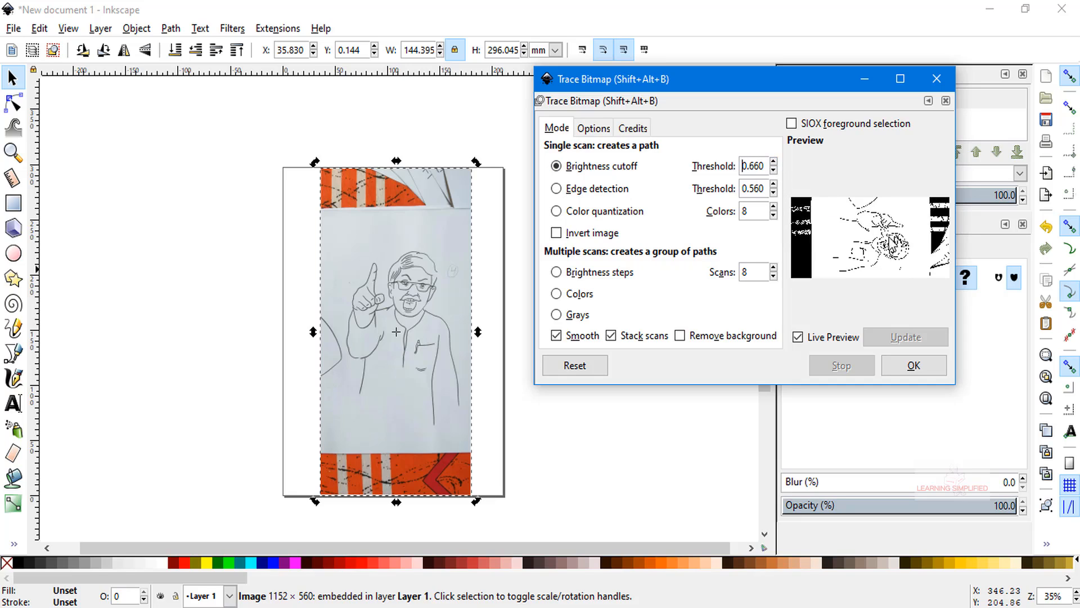
{"action": "left_click", "coordinate": [773, 172]}
{"action": "left_click", "coordinate": [773, 171]}
{"action": "left_click", "coordinate": [773, 171]}
{"action": "left_click", "coordinate": [773, 171]}
{"action": "left_click", "coordinate": [773, 171]}
{"action": "left_click", "coordinate": [914, 366]}
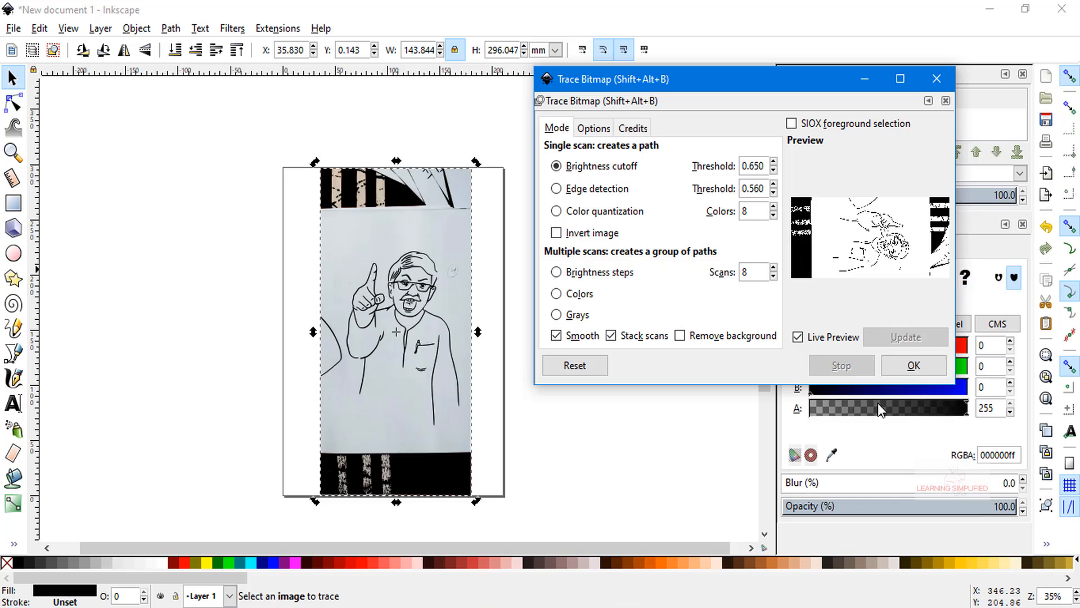
{"action": "left_click", "coordinate": [936, 80]}
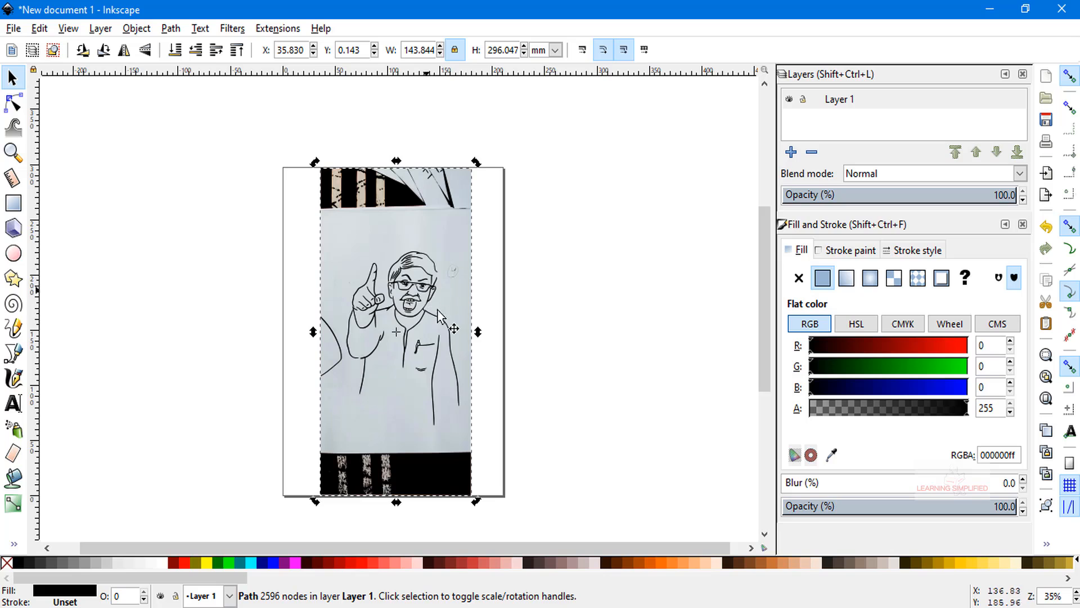
- Move the traced path off the page to the left of the photo and compare its lines with the original sketch
{"action": "left_click_drag", "start_coordinate": [405, 273], "coordinate": [194, 265]}
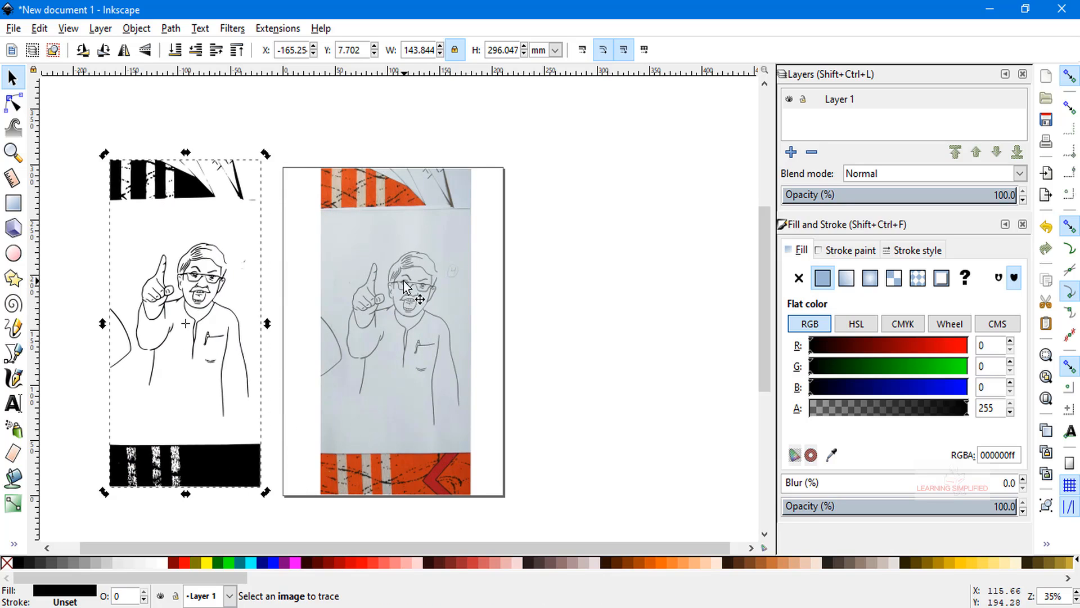
{"action": "left_click", "coordinate": [458, 369]}
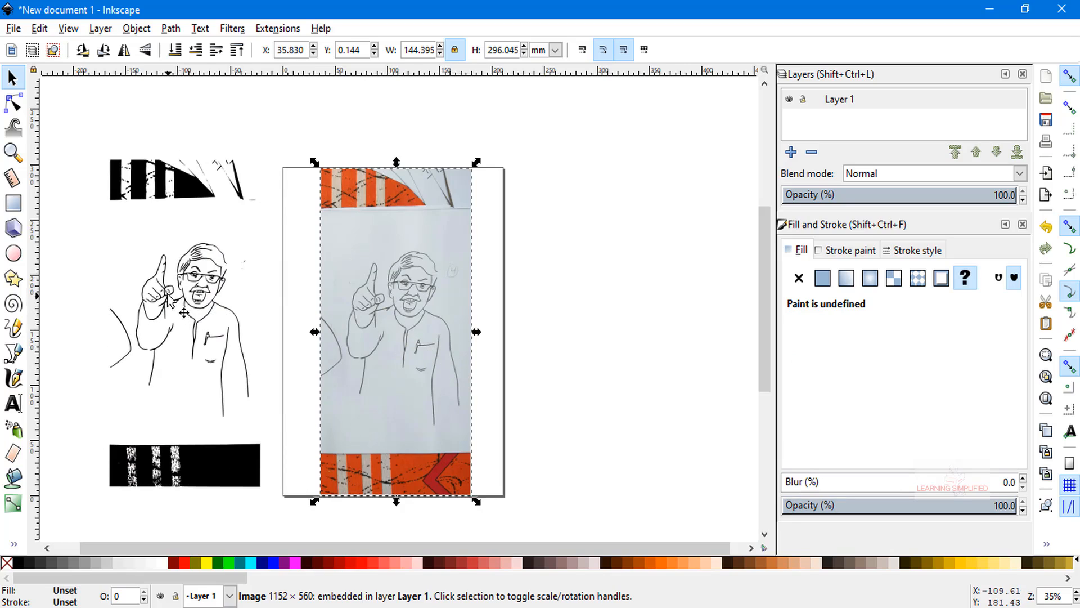
{"action": "left_click", "coordinate": [191, 264]}
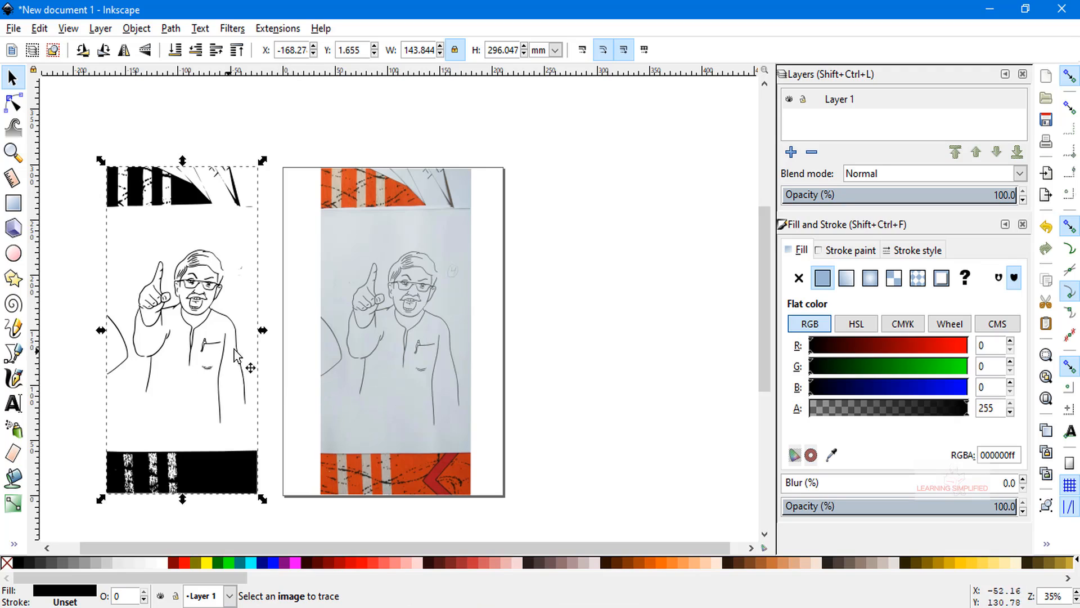
{"action": "left_click_drag", "start_coordinate": [178, 298], "coordinate": [196, 294]}
{"action": "left_click", "coordinate": [405, 351]}
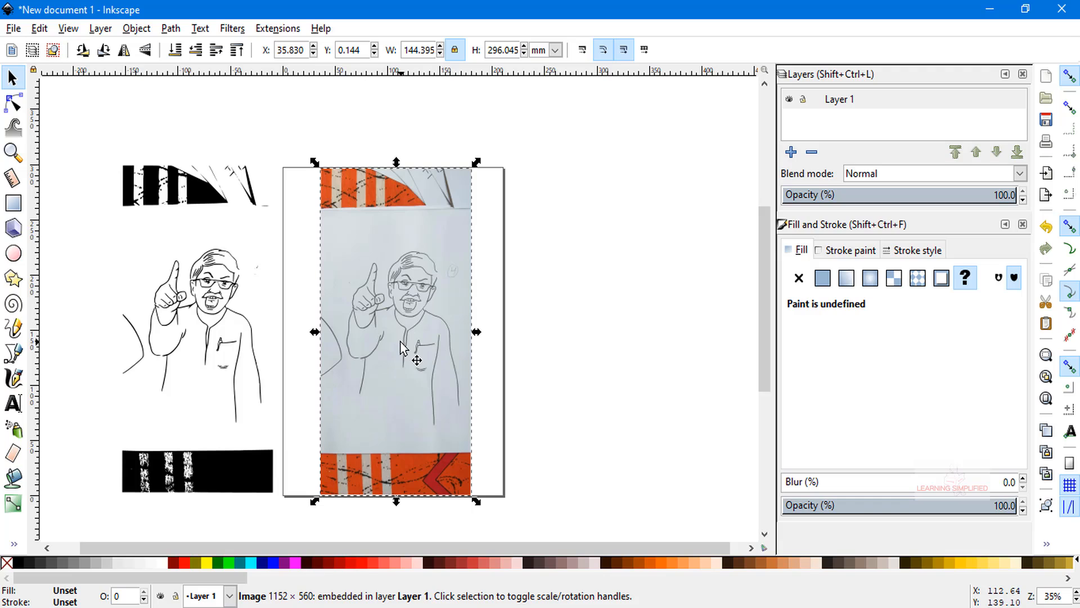
{"action": "left_click", "coordinate": [204, 309]}
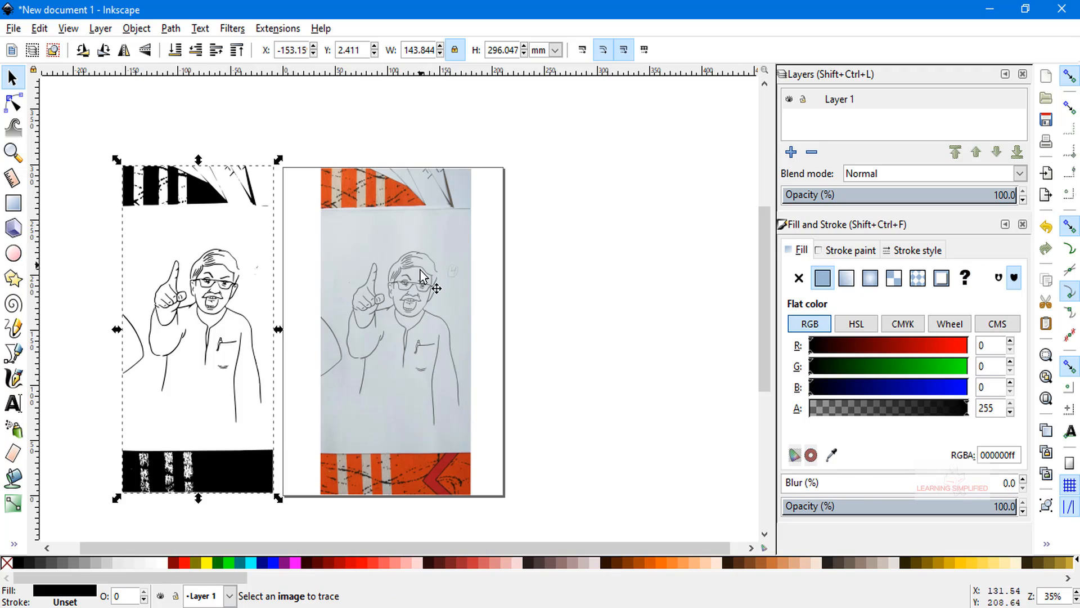
{"action": "scroll", "coordinate": [284, 329], "scroll_direction": "up", "scroll_amount": 3}
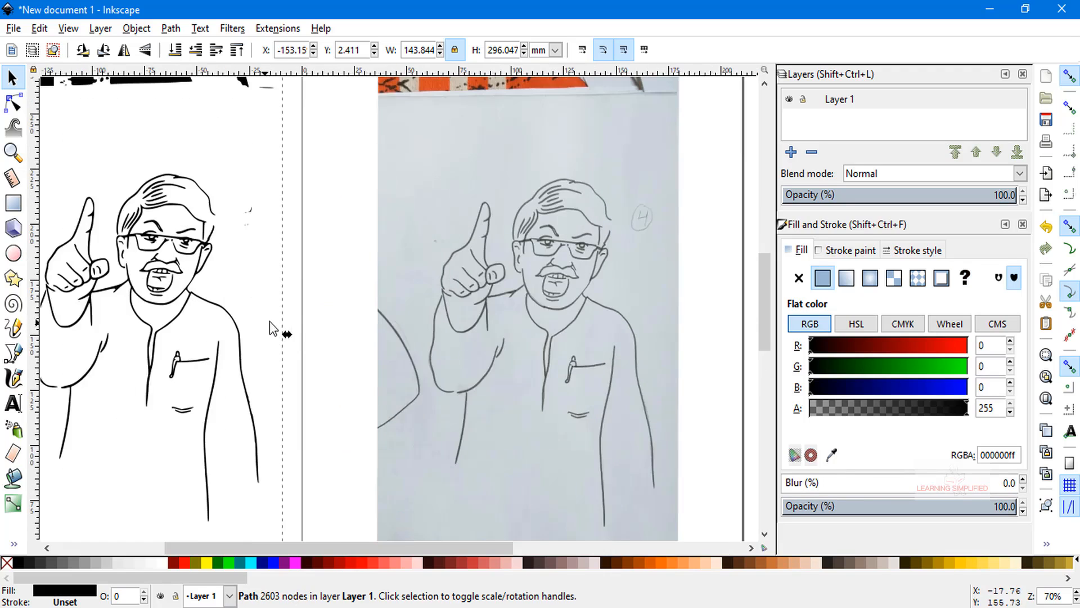
{"action": "scroll", "coordinate": [214, 302], "scroll_direction": "up", "scroll_amount": 1}
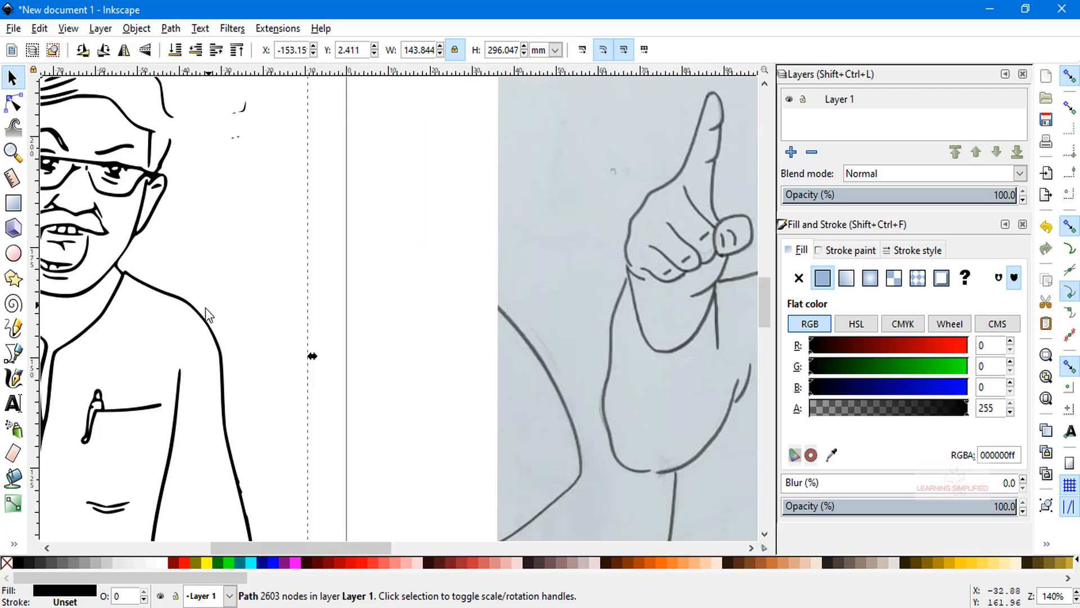
- Examine the traced vector path at high magnification, checking the edges of the collar, glasses and eyebrow lines
{"action": "scroll", "coordinate": [218, 319], "scroll_direction": "up", "scroll_amount": 5}
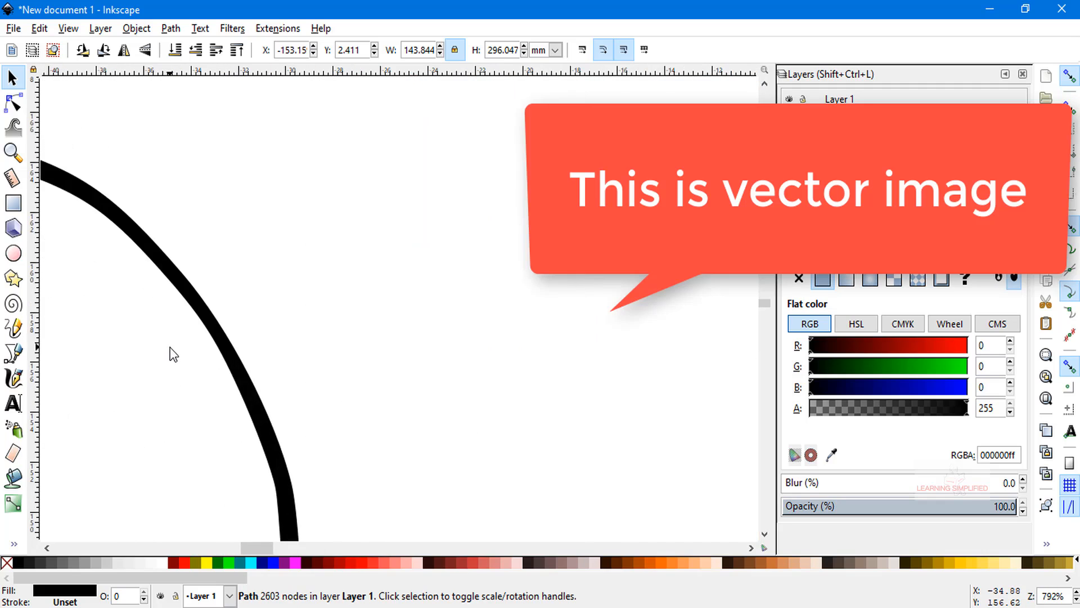
{"action": "left_click_drag", "start_coordinate": [257, 548], "coordinate": [221, 549]}
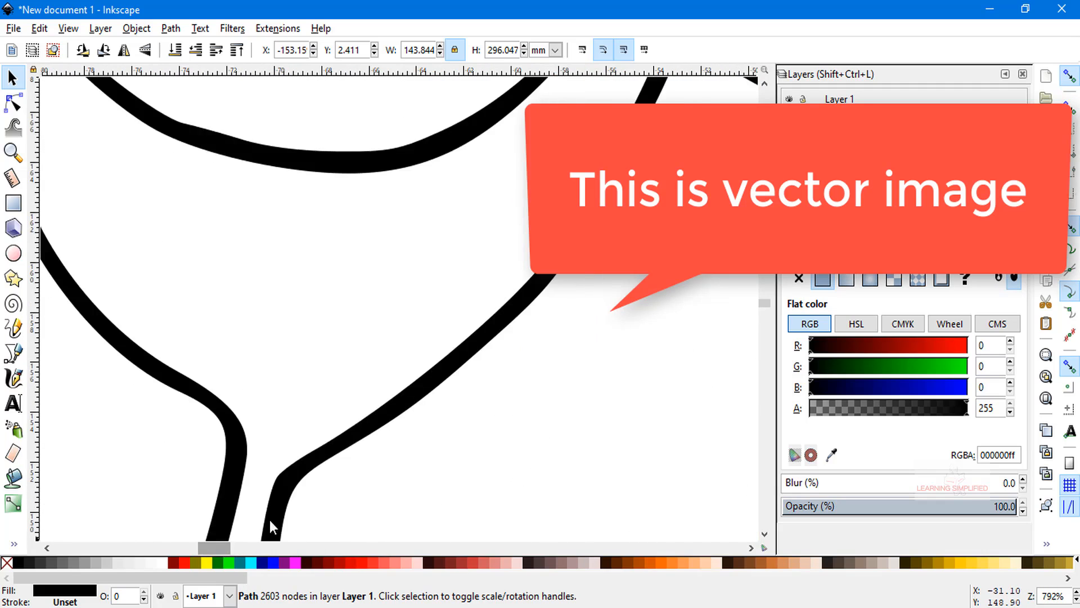
{"action": "scroll", "coordinate": [379, 377], "scroll_direction": "up", "scroll_amount": 6}
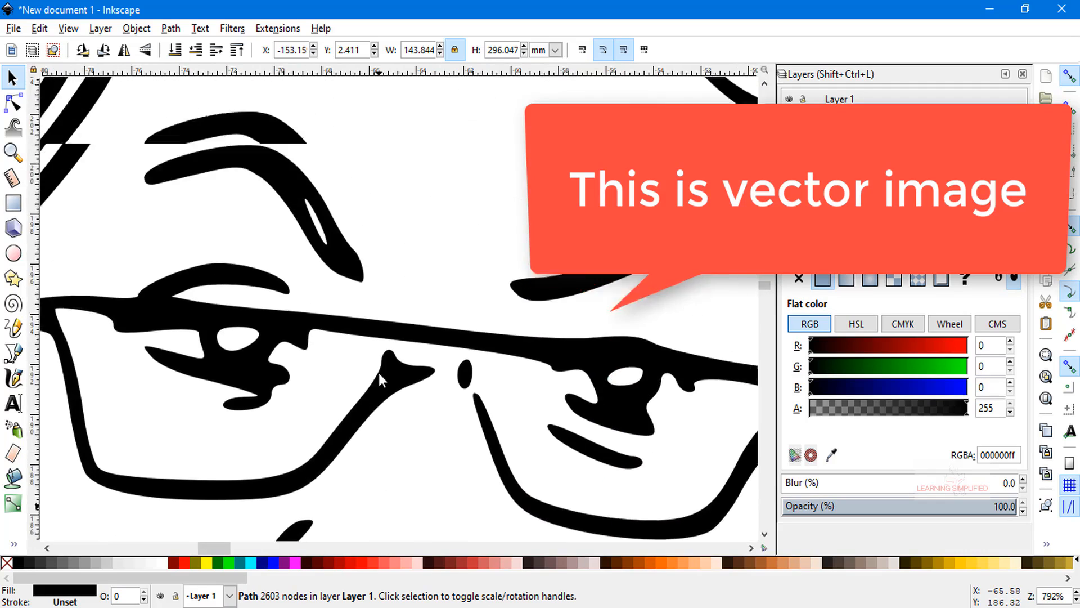
{"action": "scroll", "coordinate": [376, 363], "scroll_direction": "up", "scroll_amount": 1}
{"action": "scroll", "coordinate": [376, 358], "scroll_direction": "up", "scroll_amount": 3}
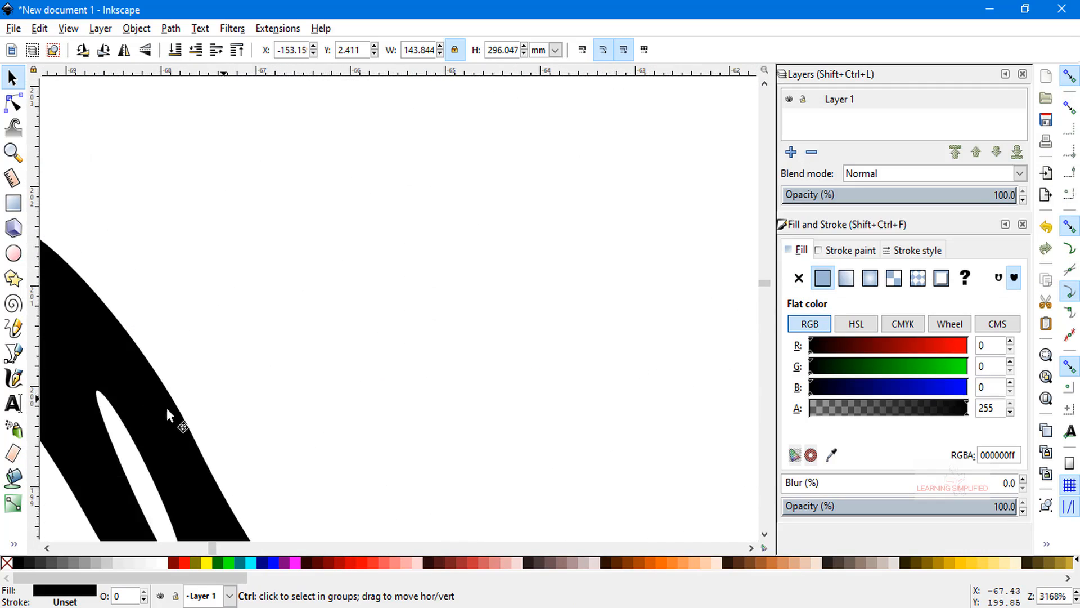
{"action": "scroll", "coordinate": [160, 410], "scroll_direction": "up", "scroll_amount": 1}
{"action": "scroll", "coordinate": [255, 404], "scroll_direction": "down", "scroll_amount": 7}
{"action": "scroll", "coordinate": [306, 404], "scroll_direction": "down", "scroll_amount": 4}
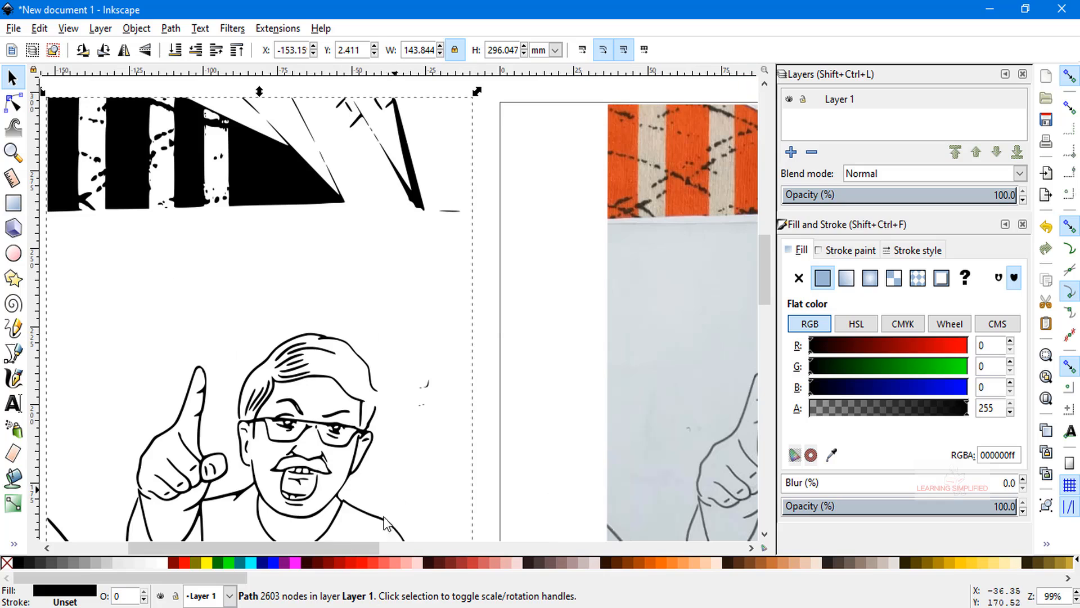
- Examine the original raster photo at high magnification around the mouth and eye, and compare its line quality with the traced path
{"action": "left_click_drag", "start_coordinate": [300, 548], "coordinate": [430, 552]}
{"action": "scroll", "coordinate": [568, 424], "scroll_direction": "down", "scroll_amount": 6}
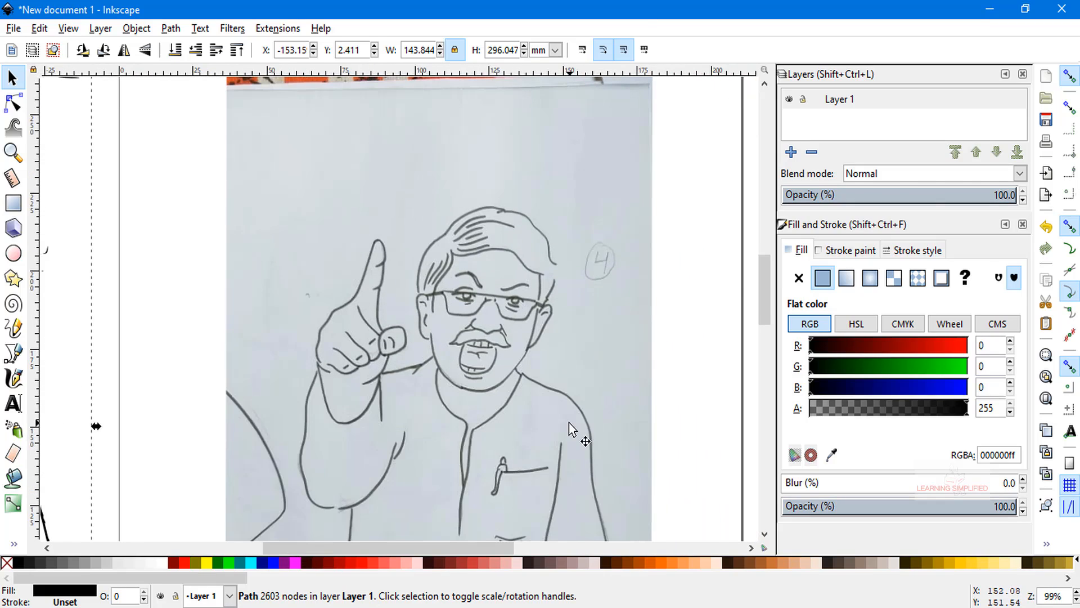
{"action": "scroll", "coordinate": [547, 353], "scroll_direction": "up", "scroll_amount": 2}
{"action": "scroll", "coordinate": [505, 340], "scroll_direction": "up", "scroll_amount": 5}
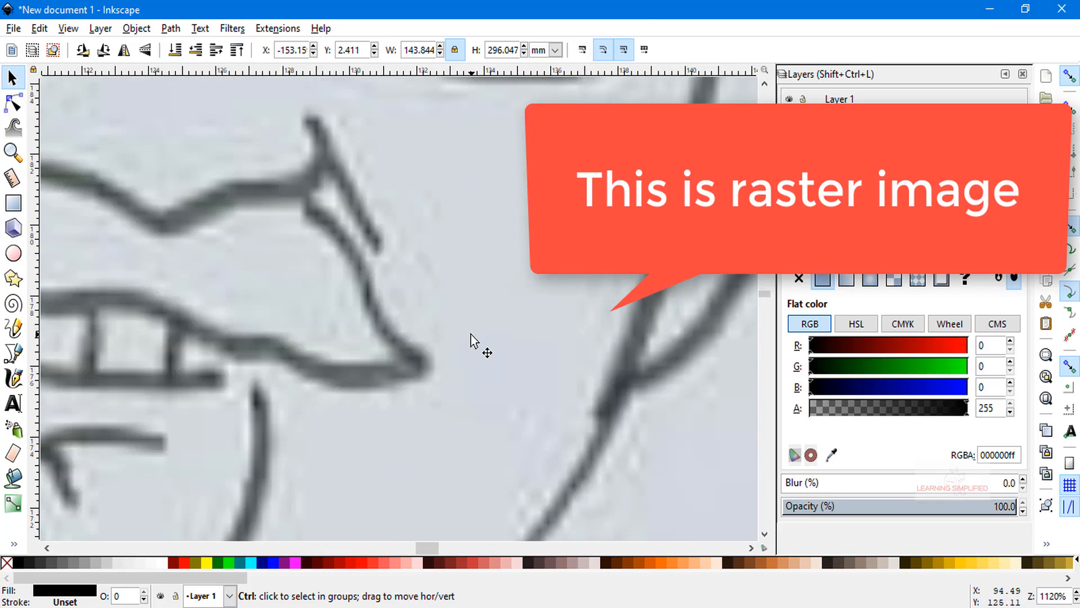
{"action": "scroll", "coordinate": [475, 347], "scroll_direction": "up", "scroll_amount": 7}
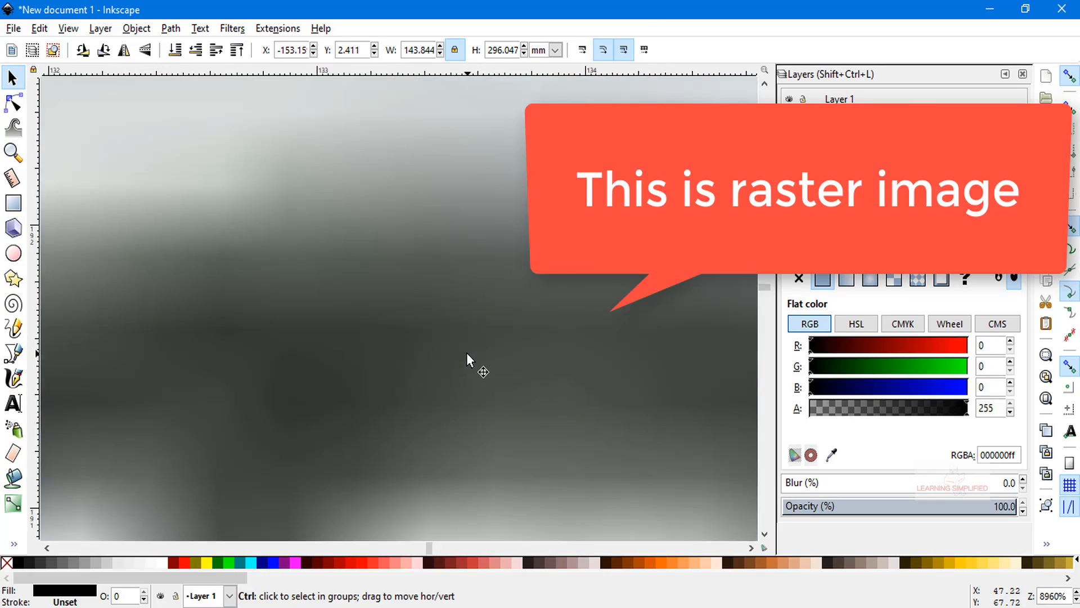
{"action": "scroll", "coordinate": [475, 349], "scroll_direction": "down", "scroll_amount": 12}
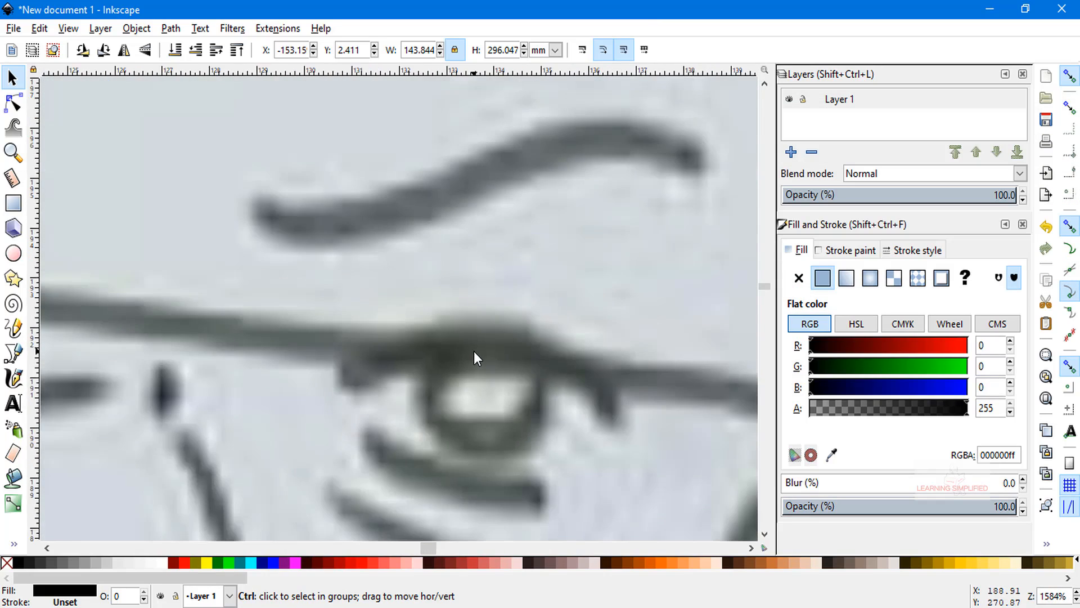
{"action": "scroll", "coordinate": [473, 350], "scroll_direction": "down", "scroll_amount": 2}
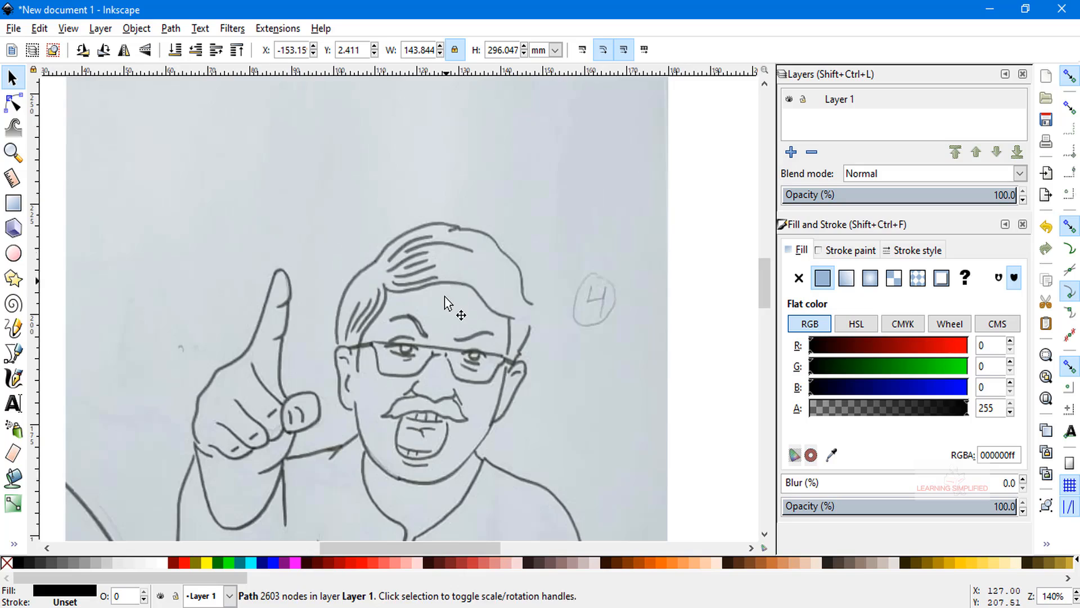
{"action": "scroll", "coordinate": [448, 302], "scroll_direction": "down", "scroll_amount": 3}
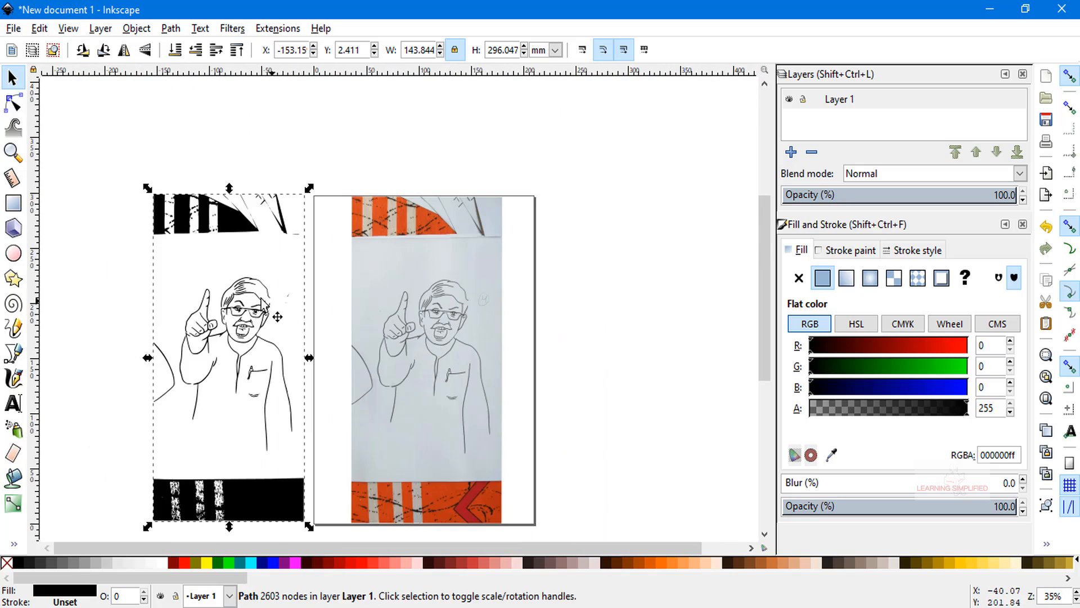
- Delete the original photo and move the traced path onto the page in its place
{"action": "left_click", "coordinate": [295, 377]}
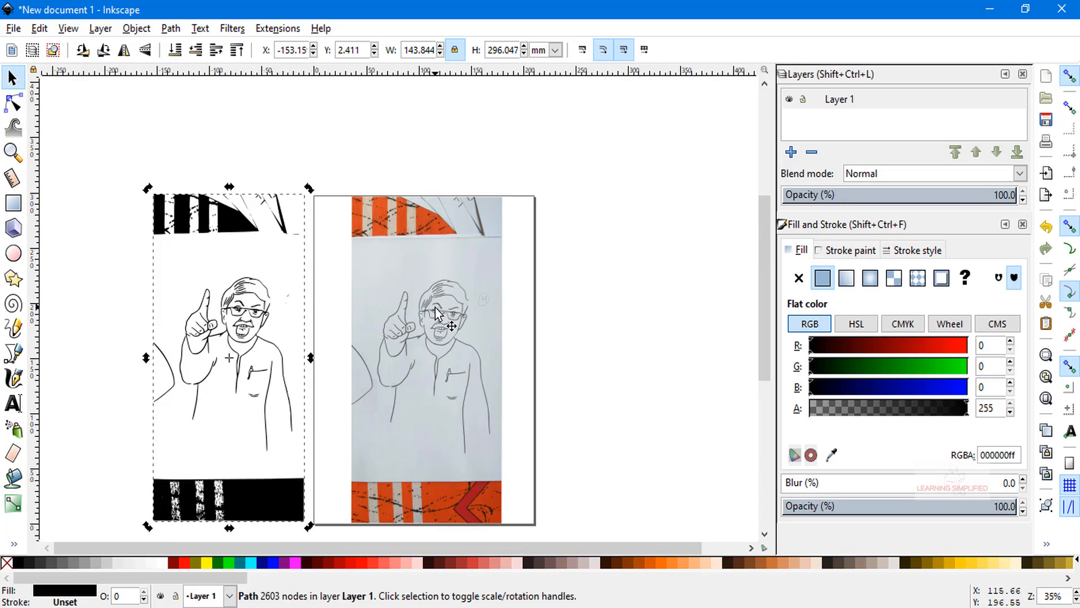
{"action": "left_click", "coordinate": [453, 356]}
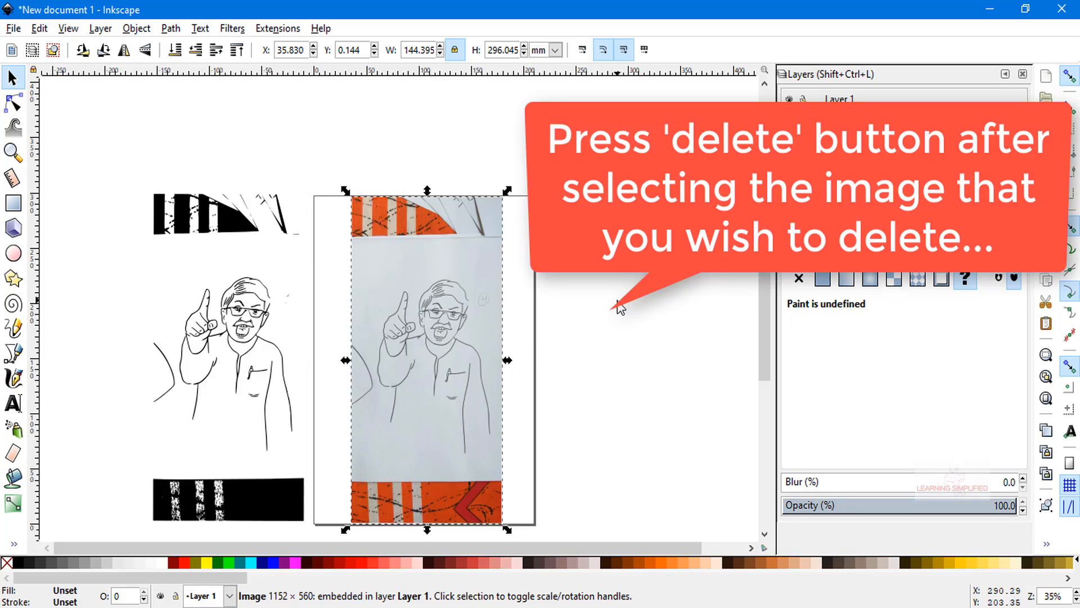
{"action": "key", "text": "Delete"}
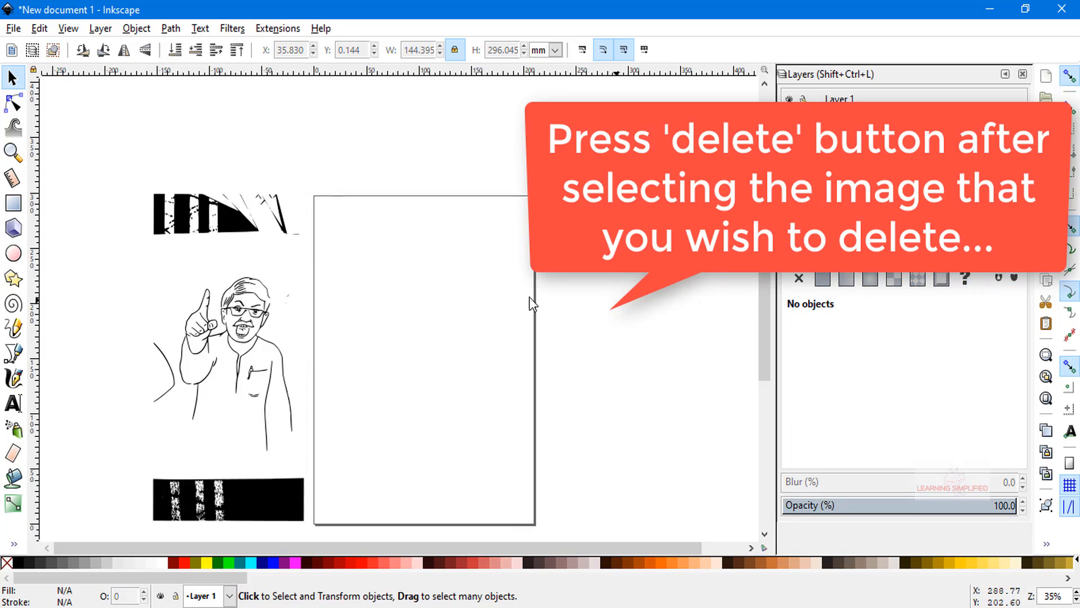
{"action": "left_click", "coordinate": [211, 317]}
{"action": "mouse_move", "coordinate": [236, 315]}
{"action": "left_mouse_down"}
{"action": "mouse_move", "coordinate": [436, 326]}
{"action": "mouse_move", "coordinate": [454, 315]}
{"action": "left_mouse_up"}
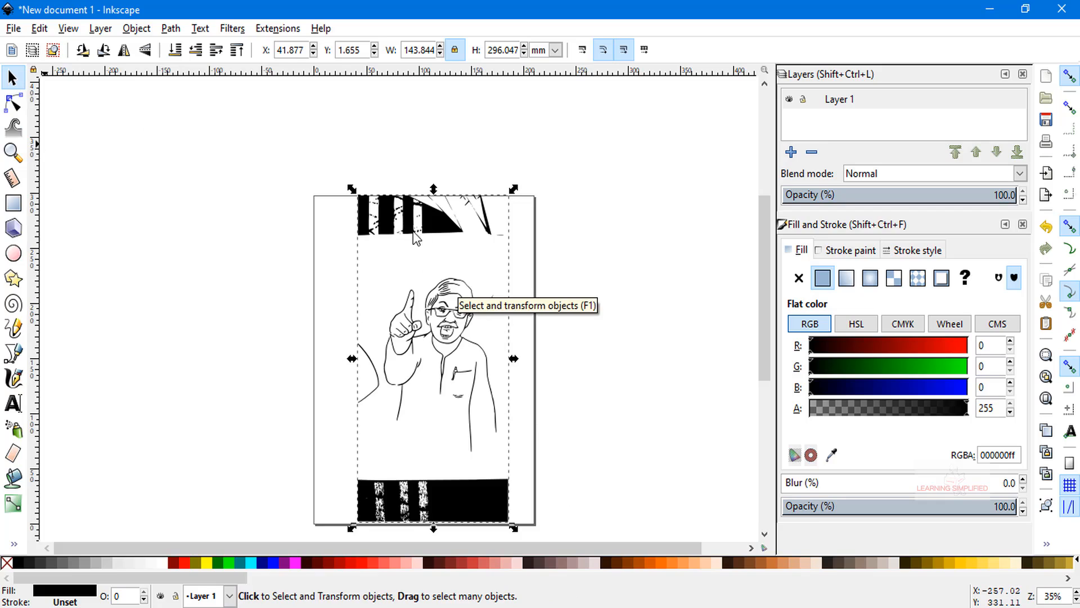
- Erase the striped bands above and below the figure and the stray curve beside the raised arm from the traced path
{"action": "left_click", "coordinate": [14, 454]}
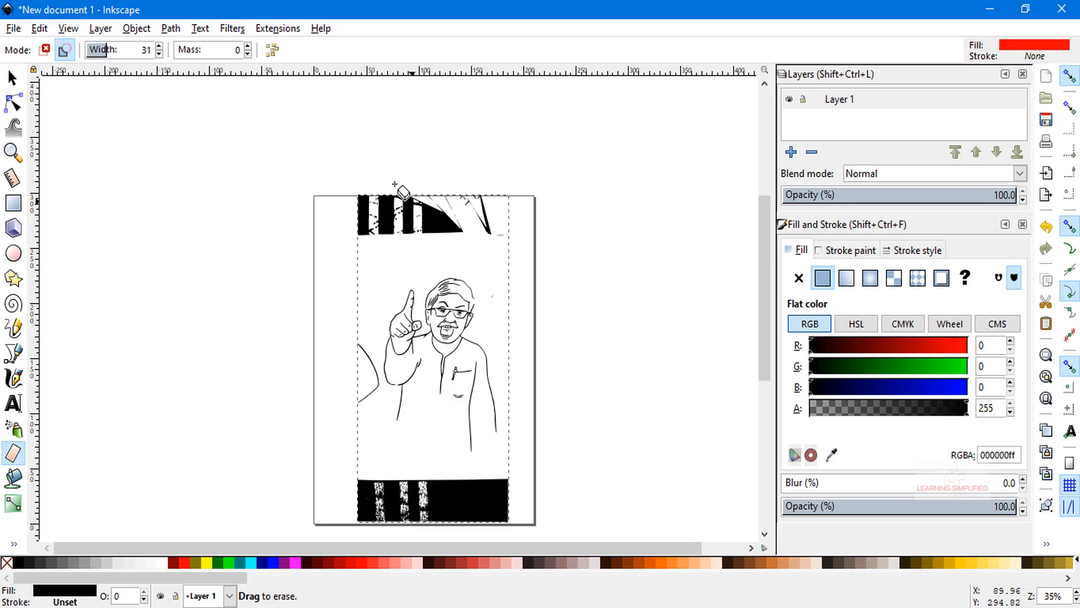
{"action": "left_click", "coordinate": [13, 77]}
{"action": "left_click", "coordinate": [427, 337]}
{"action": "left_click", "coordinate": [436, 308]}
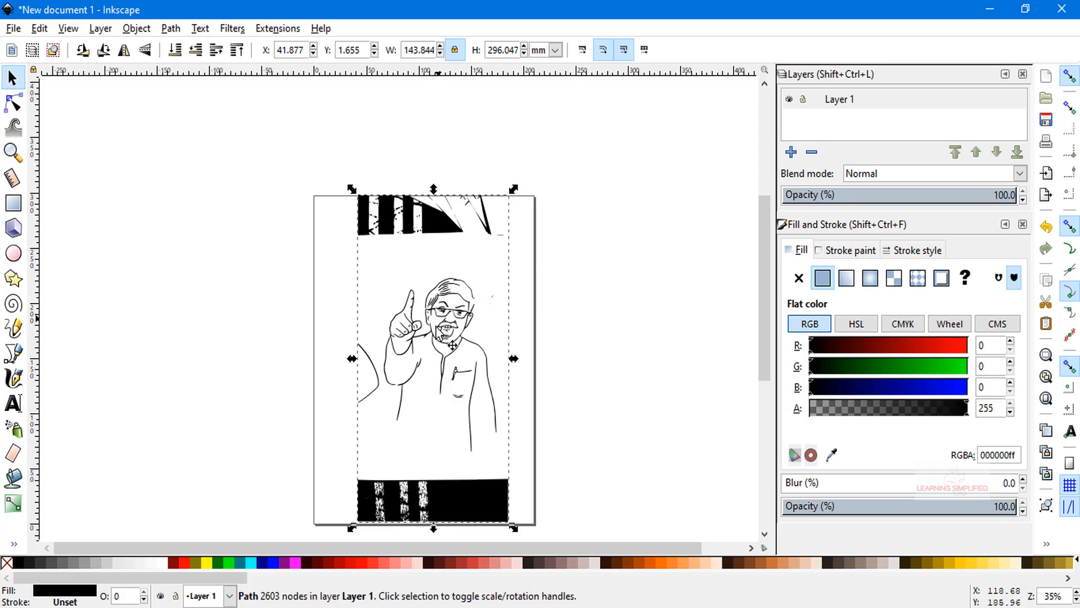
{"action": "left_click", "coordinate": [13, 452]}
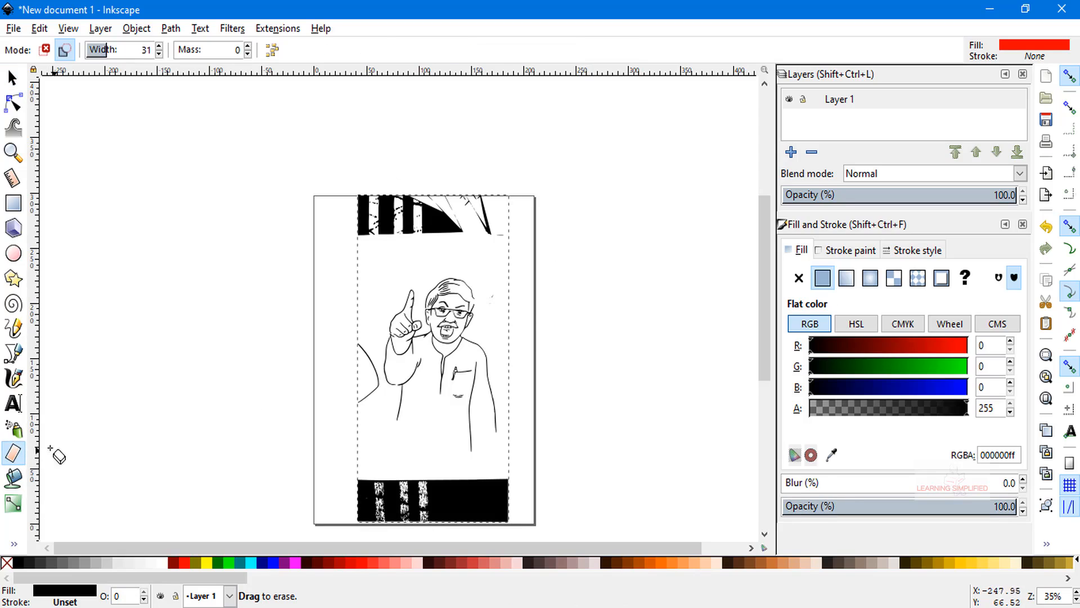
{"action": "mouse_move", "coordinate": [297, 198]}
{"action": "left_mouse_down"}
{"action": "mouse_move", "coordinate": [525, 203]}
{"action": "mouse_move", "coordinate": [527, 221]}
{"action": "mouse_move", "coordinate": [506, 231]}
{"action": "mouse_move", "coordinate": [335, 241]}
{"action": "mouse_move", "coordinate": [344, 198]}
{"action": "mouse_move", "coordinate": [363, 218]}
{"action": "mouse_move", "coordinate": [384, 205]}
{"action": "mouse_move", "coordinate": [375, 229]}
{"action": "mouse_move", "coordinate": [446, 210]}
{"action": "mouse_move", "coordinate": [501, 213]}
{"action": "mouse_move", "coordinate": [509, 237]}
{"action": "mouse_move", "coordinate": [473, 211]}
{"action": "mouse_move", "coordinate": [335, 212]}
{"action": "mouse_move", "coordinate": [461, 207]}
{"action": "mouse_move", "coordinate": [357, 197]}
{"action": "mouse_move", "coordinate": [339, 214]}
{"action": "mouse_move", "coordinate": [537, 220]}
{"action": "mouse_move", "coordinate": [439, 207]}
{"action": "mouse_move", "coordinate": [342, 221]}
{"action": "mouse_move", "coordinate": [386, 242]}
{"action": "mouse_move", "coordinate": [530, 241]}
{"action": "mouse_move", "coordinate": [539, 231]}
{"action": "mouse_move", "coordinate": [540, 257]}
{"action": "left_mouse_up"}
{"action": "mouse_move", "coordinate": [346, 279]}
{"action": "left_mouse_down"}
{"action": "mouse_move", "coordinate": [366, 402]}
{"action": "mouse_move", "coordinate": [356, 260]}
{"action": "mouse_move", "coordinate": [355, 543]}
{"action": "left_mouse_up"}
{"action": "mouse_move", "coordinate": [333, 498]}
{"action": "left_mouse_down"}
{"action": "mouse_move", "coordinate": [533, 484]}
{"action": "mouse_move", "coordinate": [476, 501]}
{"action": "mouse_move", "coordinate": [541, 517]}
{"action": "left_mouse_up"}
{"action": "left_click_drag", "start_coordinate": [262, 502], "coordinate": [535, 523]}
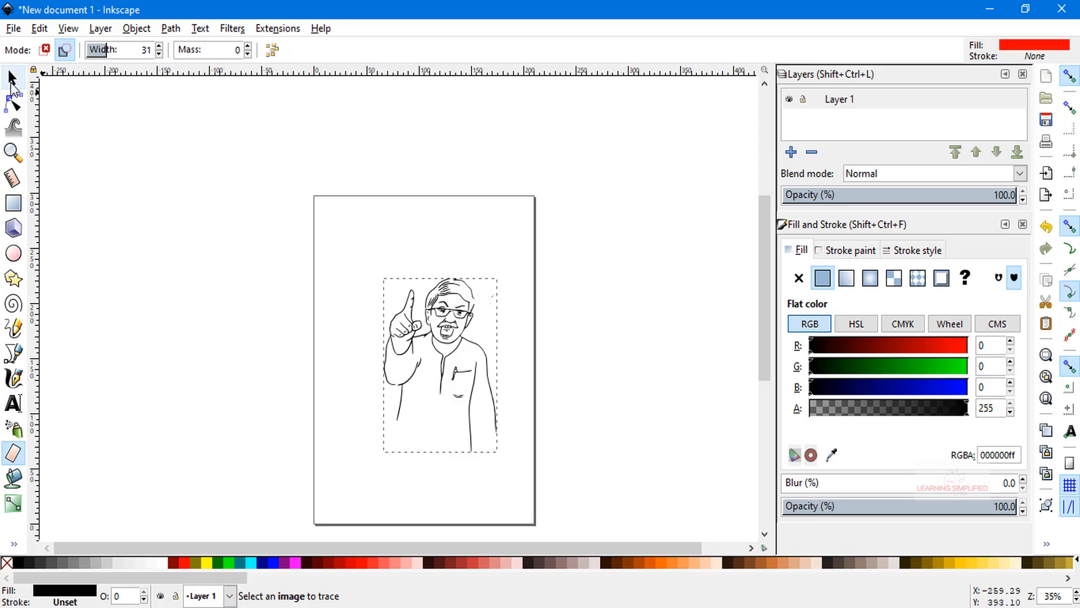
- Enlarge the cleaned figure proportionally to about 190 × 278 mm so it nearly fills the page
{"action": "left_click", "coordinate": [11, 80]}
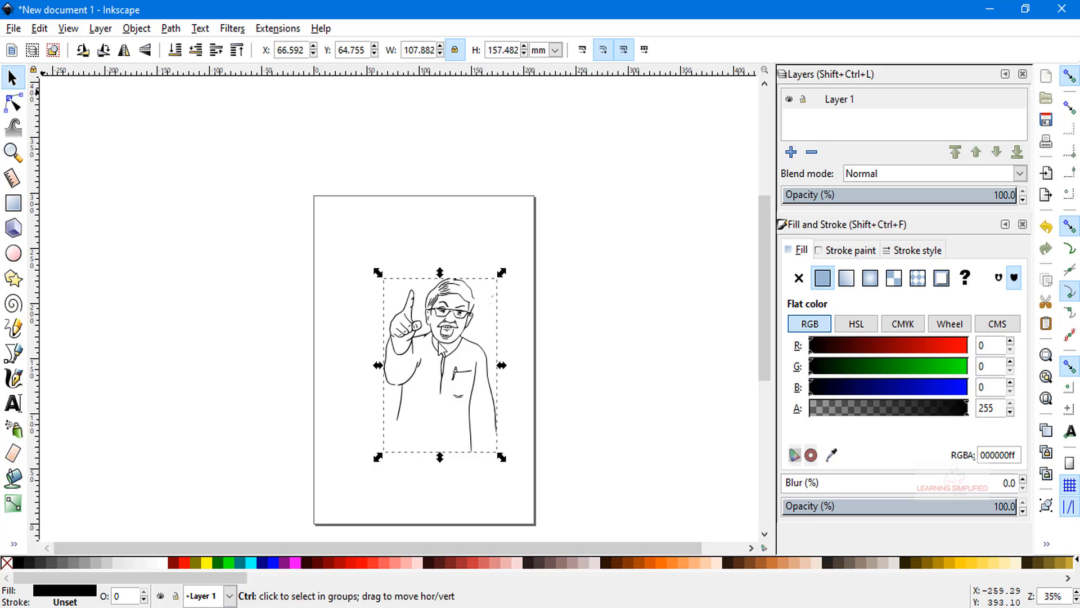
{"action": "left_click", "coordinate": [400, 289]}
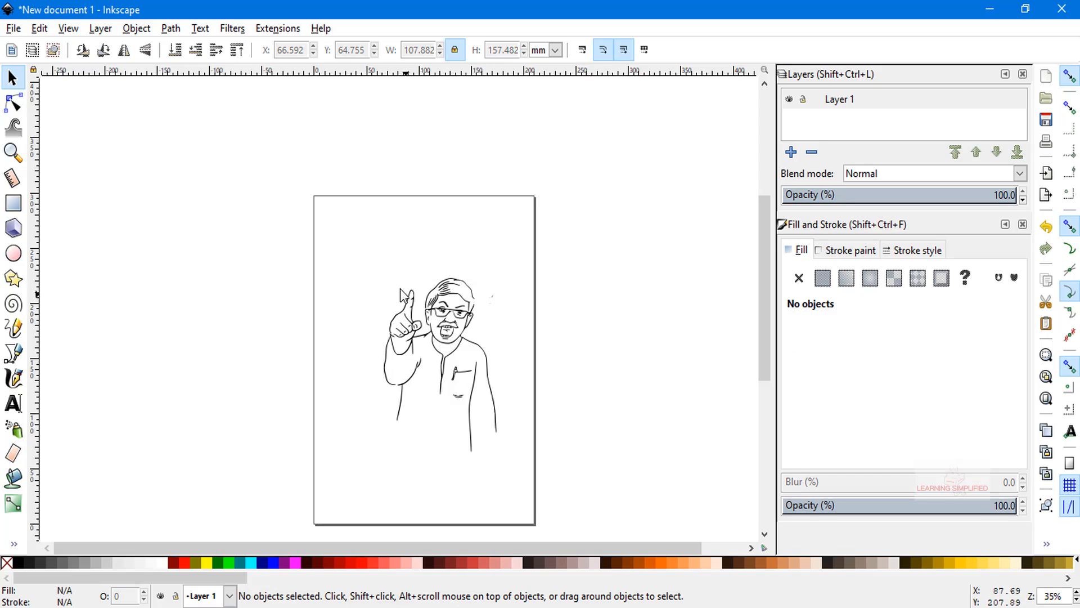
{"action": "left_click", "coordinate": [447, 318]}
{"action": "left_click_drag", "start_coordinate": [378, 273], "coordinate": [311, 229]}
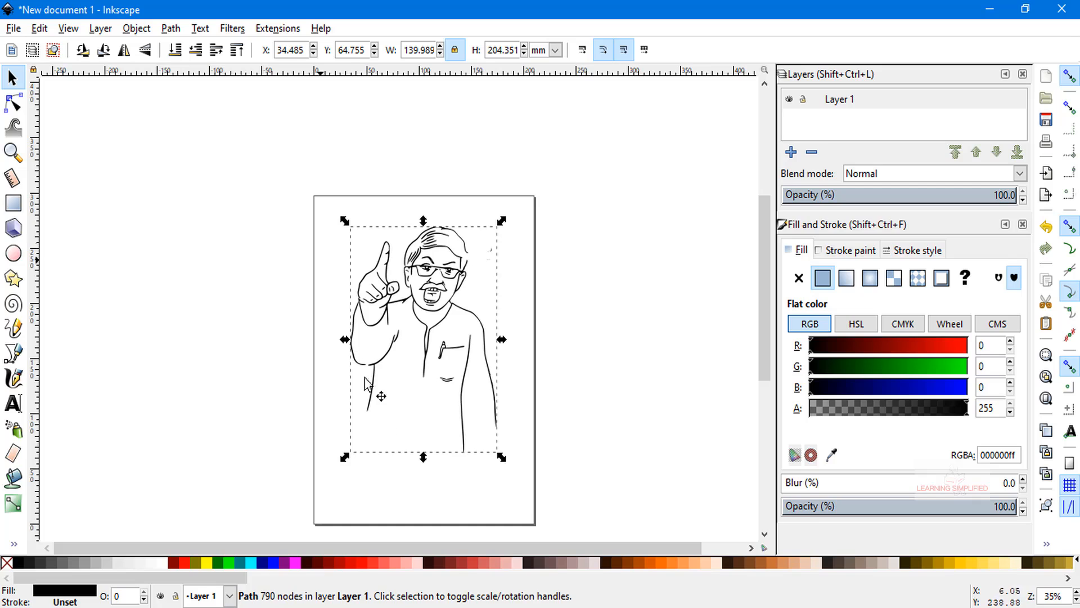
{"action": "mouse_move", "coordinate": [345, 457]}
{"action": "left_mouse_down"}
{"action": "mouse_move", "coordinate": [327, 494]}
{"action": "mouse_move", "coordinate": [388, 423]}
{"action": "mouse_move", "coordinate": [327, 531]}
{"action": "left_mouse_up"}
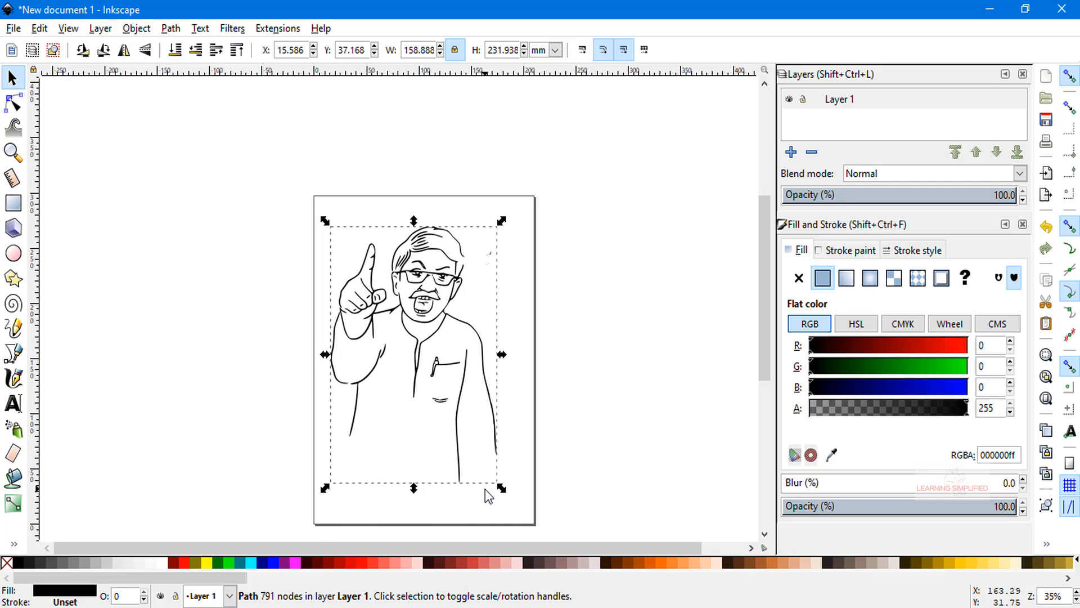
{"action": "left_click_drag", "start_coordinate": [502, 492], "coordinate": [539, 518]}
{"action": "left_click_drag", "start_coordinate": [325, 221], "coordinate": [312, 202]}
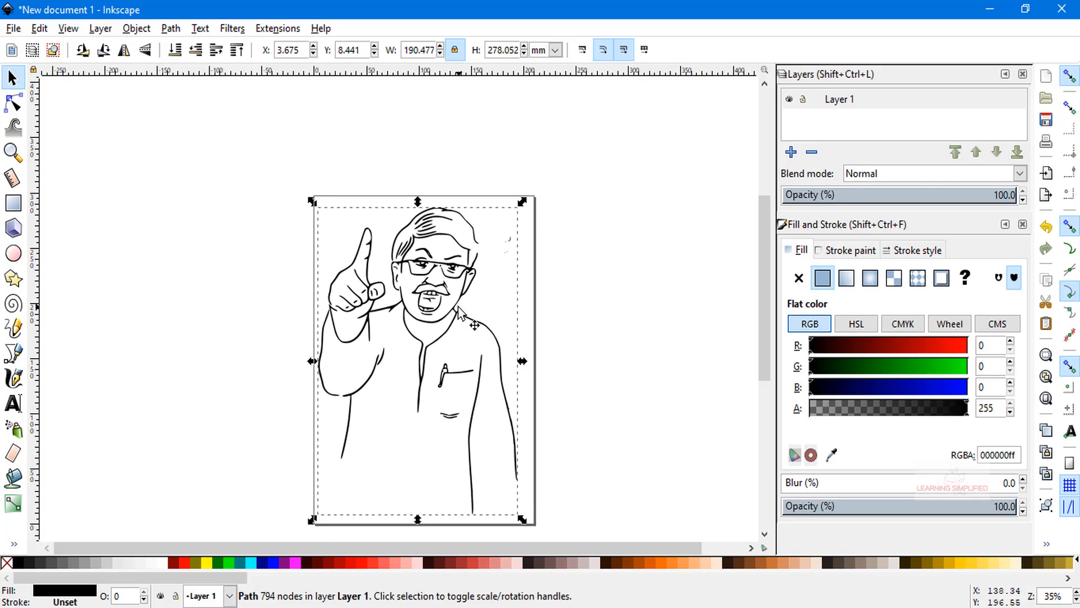
- Erase the stray specks beside the head and enlarge the drawing proportionally to about 194 × 283 mm
{"action": "left_click", "coordinate": [13, 453]}
{"action": "mouse_move", "coordinate": [519, 221]}
{"action": "left_mouse_down"}
{"action": "mouse_move", "coordinate": [511, 244]}
{"action": "mouse_move", "coordinate": [528, 312]}
{"action": "left_mouse_up"}
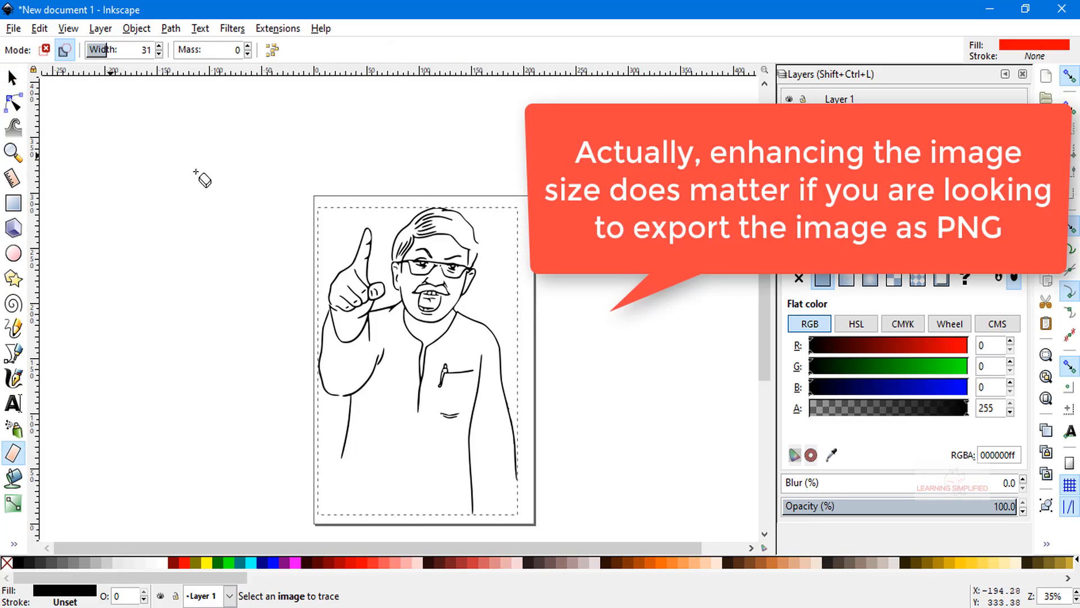
{"action": "left_click", "coordinate": [13, 77]}
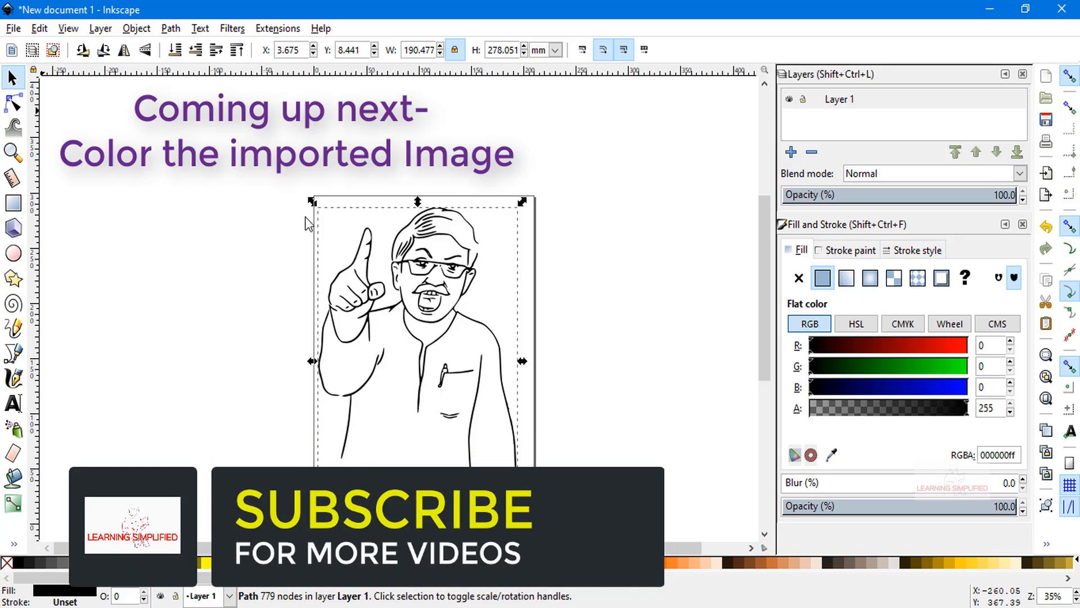
{"action": "left_click_drag", "start_coordinate": [519, 205], "coordinate": [528, 197]}
{"action": "left_click", "coordinate": [12, 77]}
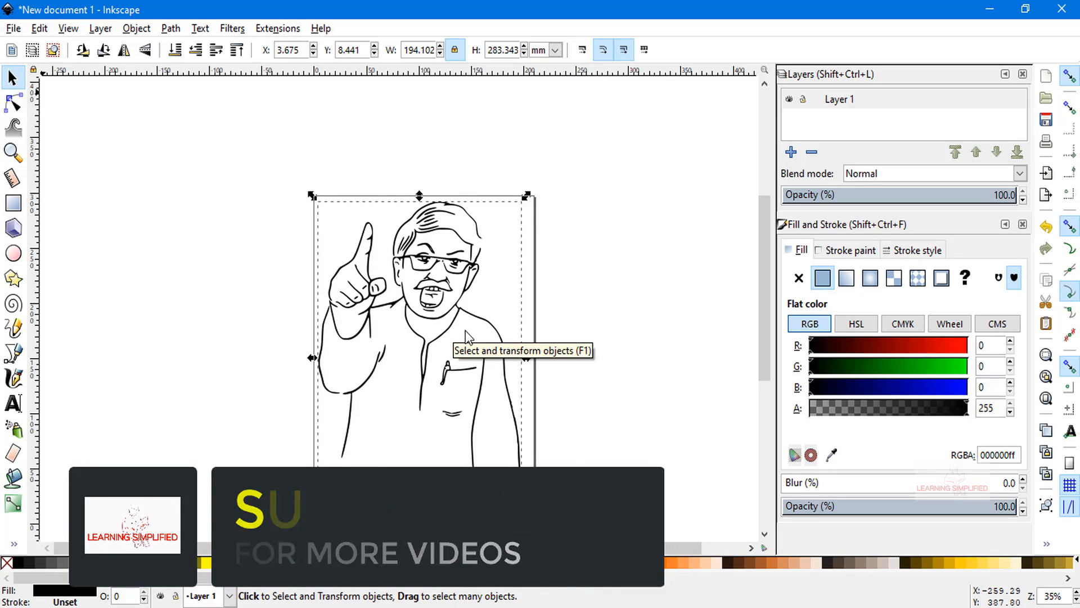